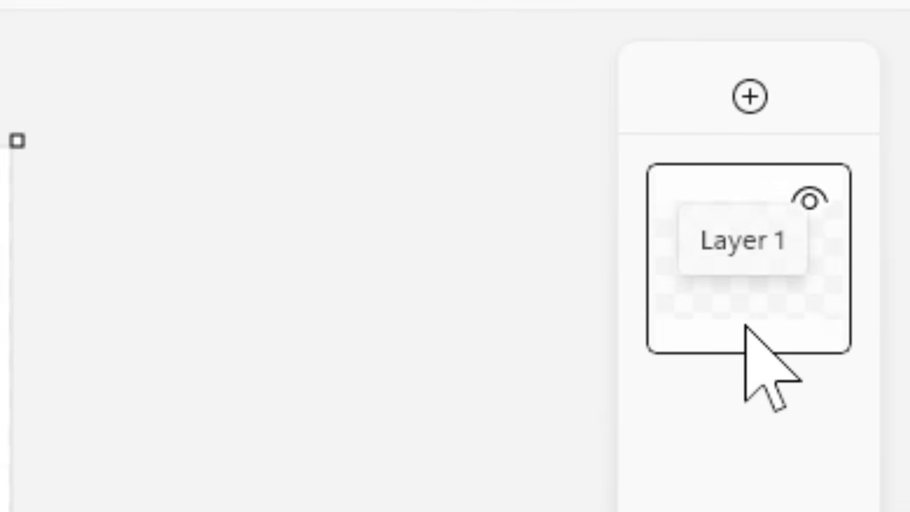
Add a second layer to the drawing and make the lower layer active.
click(738, 331)
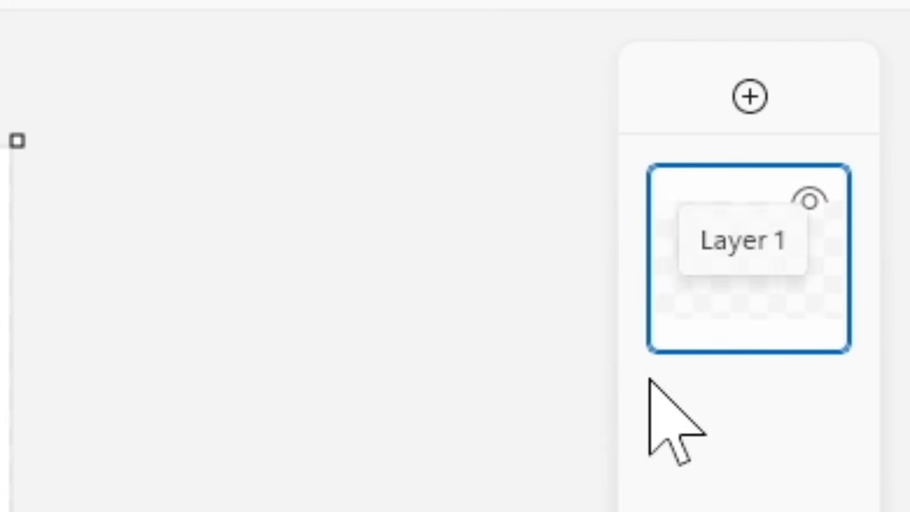
click(752, 102)
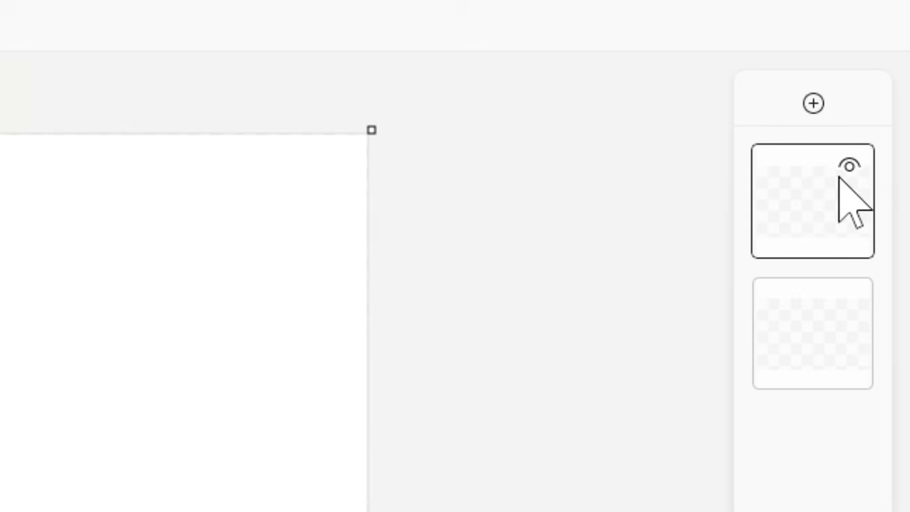
click(562, 151)
drag(594, 235, 568, 359)
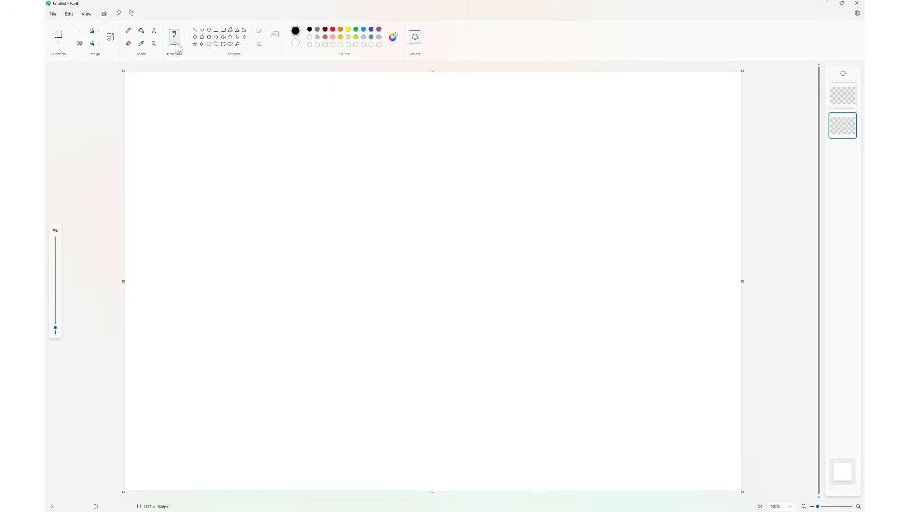
Try out the Natural pencil and the Watercolor brush with short freehand black strokes on the canvas.
click(174, 37)
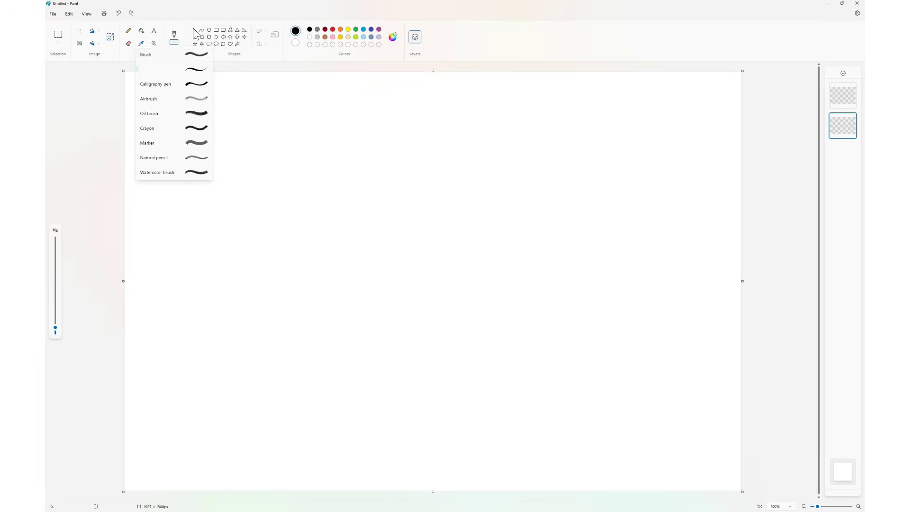
click(200, 157)
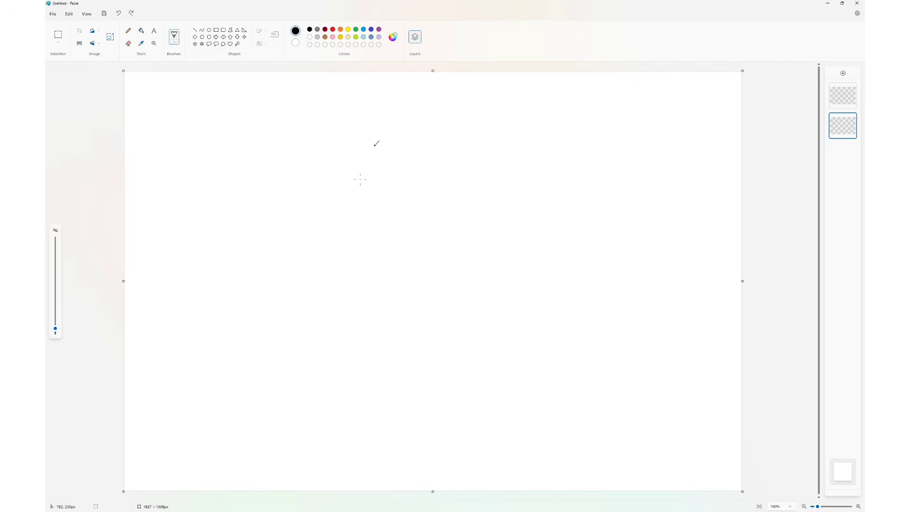
drag(375, 145, 389, 229)
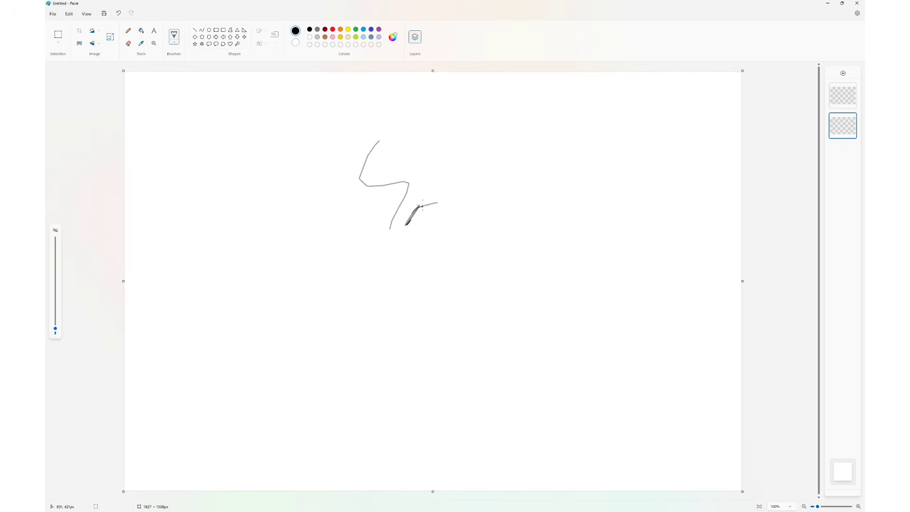
drag(440, 200, 427, 237)
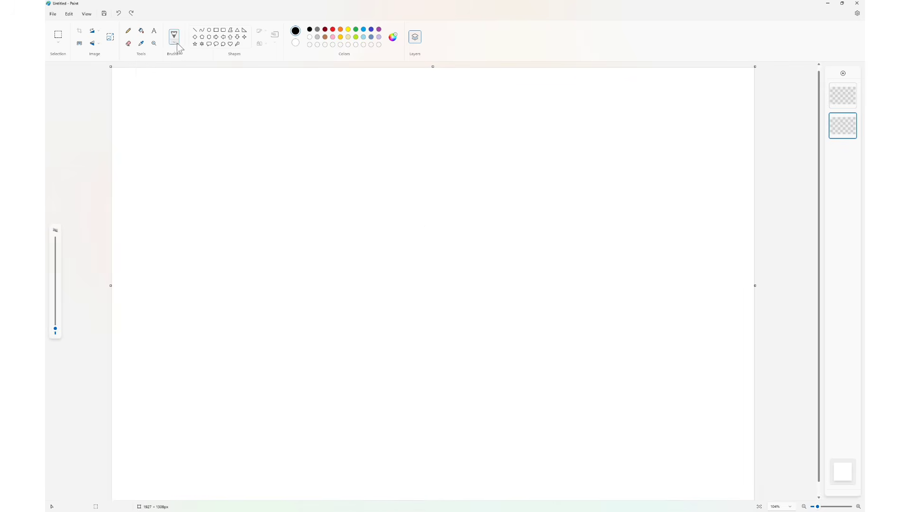
click(156, 172)
drag(356, 259, 436, 187)
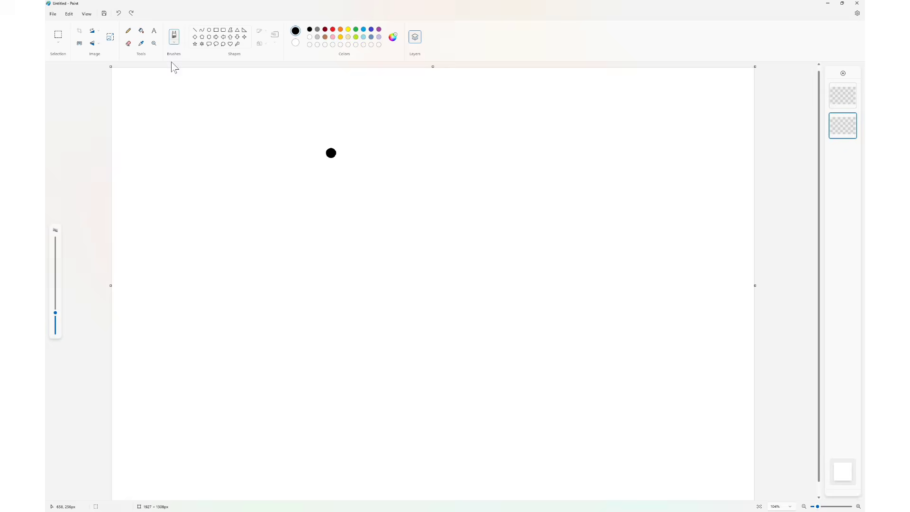
Choose the Natural pencil brush for sketching.
click(174, 36)
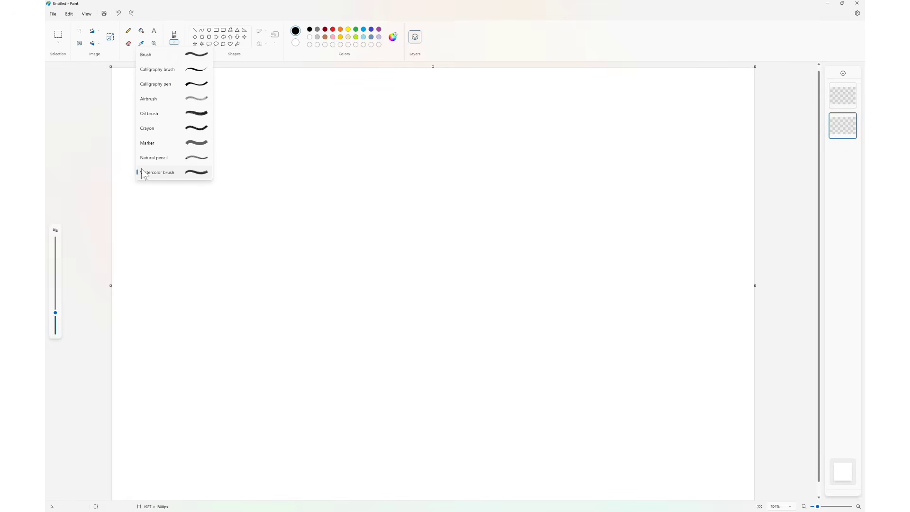
click(154, 157)
drag(160, 152, 185, 90)
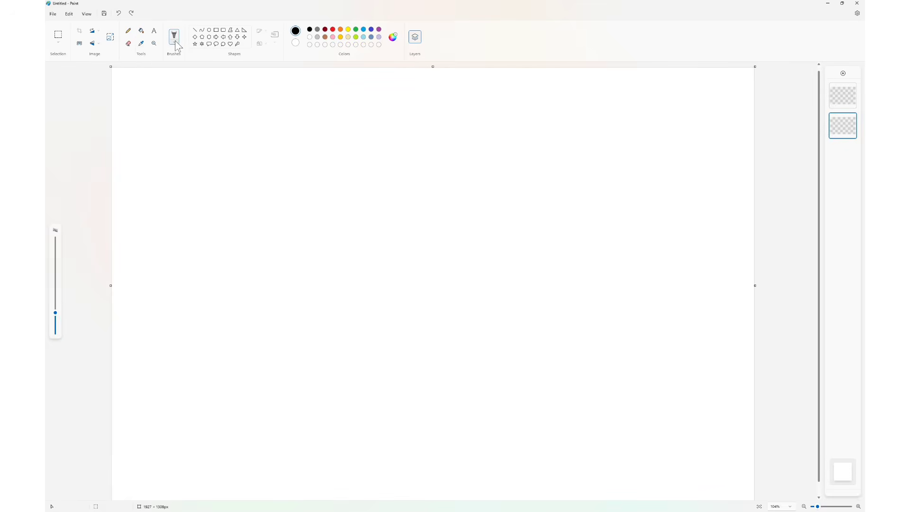
click(173, 35)
Try rough black circles for the head and undo the strokes.
drag(398, 142, 368, 289)
drag(419, 185, 389, 188)
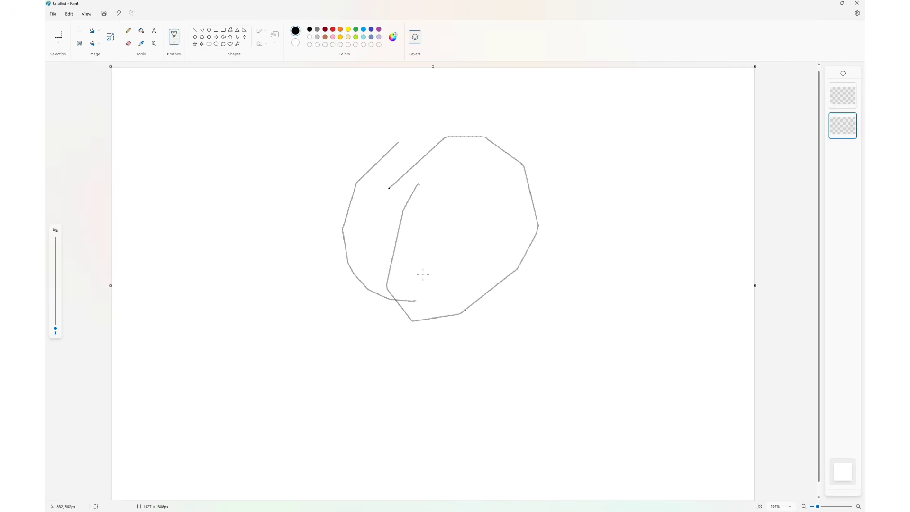
key(ctrl+z)
key(ctrl+z)
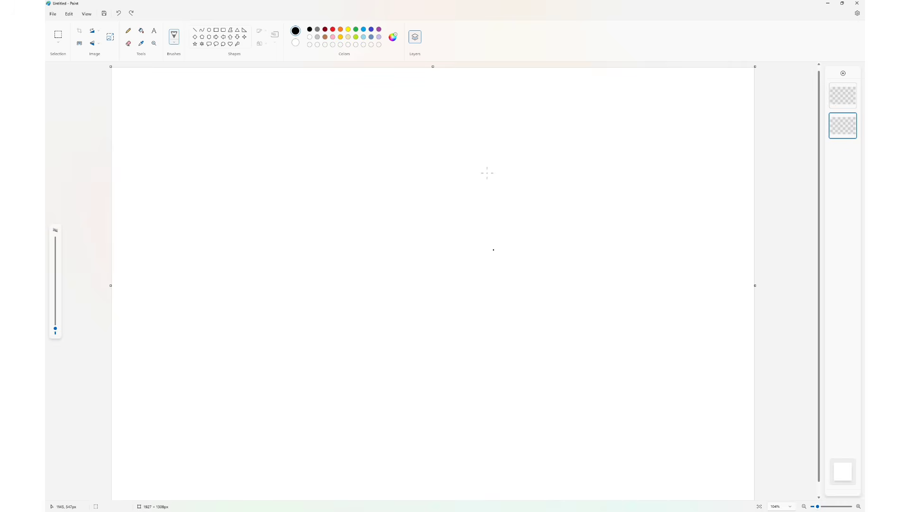
mouse_move(469, 141)
mouse_down()
mouse_move(471, 326)
mouse_move(423, 148)
mouse_up()
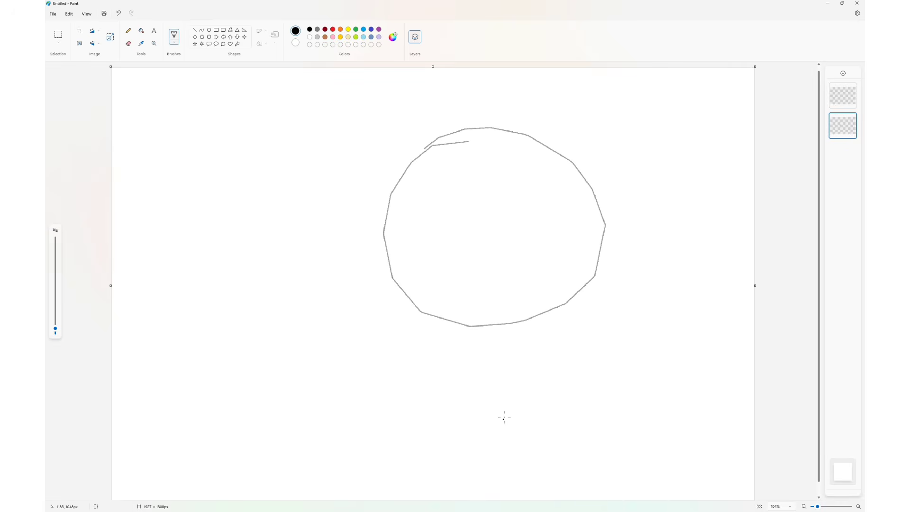
key(ctrl+z)
Set the drawing colour to red and sketch a round head outline in the upper middle of the canvas.
click(333, 29)
mouse_move(412, 116)
mouse_down()
mouse_move(366, 201)
mouse_move(412, 245)
mouse_up()
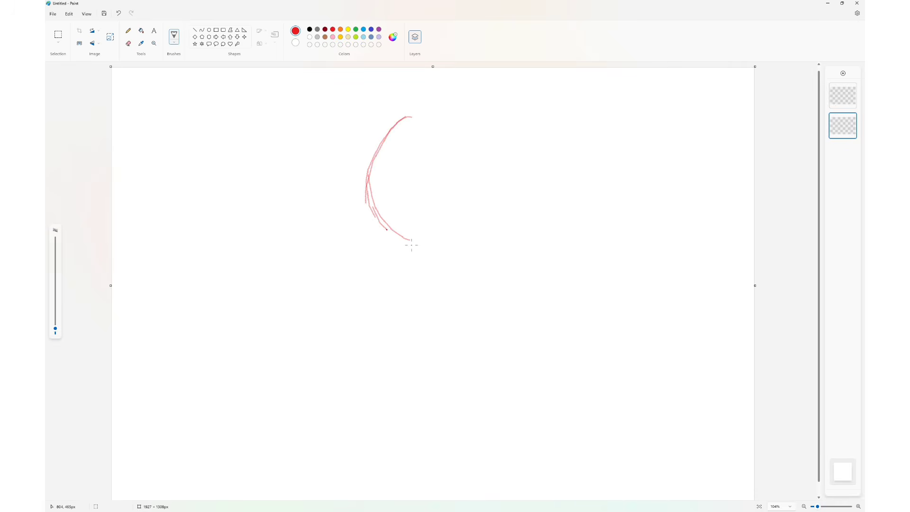
drag(502, 129, 500, 232)
drag(523, 180, 422, 251)
drag(376, 140, 477, 247)
Sketch the curved horizontal eye guideline and the vertical facial centre line across the head, undoing unwanted strokes.
mouse_move(366, 179)
mouse_down()
mouse_move(462, 257)
mouse_move(508, 180)
mouse_move(439, 100)
mouse_move(519, 178)
mouse_move(501, 190)
mouse_move(512, 198)
mouse_up()
key(ctrl+z)
mouse_move(408, 151)
mouse_down()
mouse_move(379, 296)
mouse_move(398, 295)
mouse_move(400, 273)
mouse_up()
key(ctrl+z)
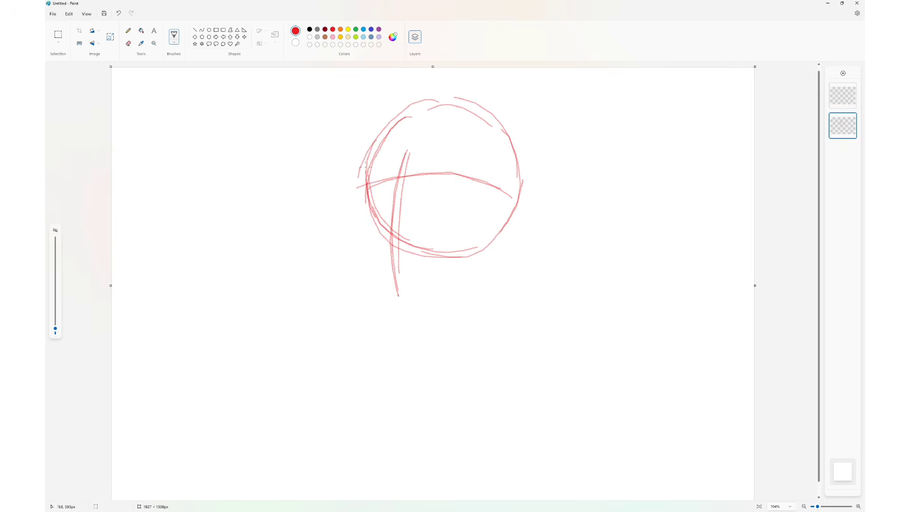
Sketch the cheek and jaw lines that form the chin below the head circle, redoing the jawline stroke.
mouse_move(369, 212)
mouse_down()
mouse_move(396, 281)
mouse_move(475, 257)
mouse_up()
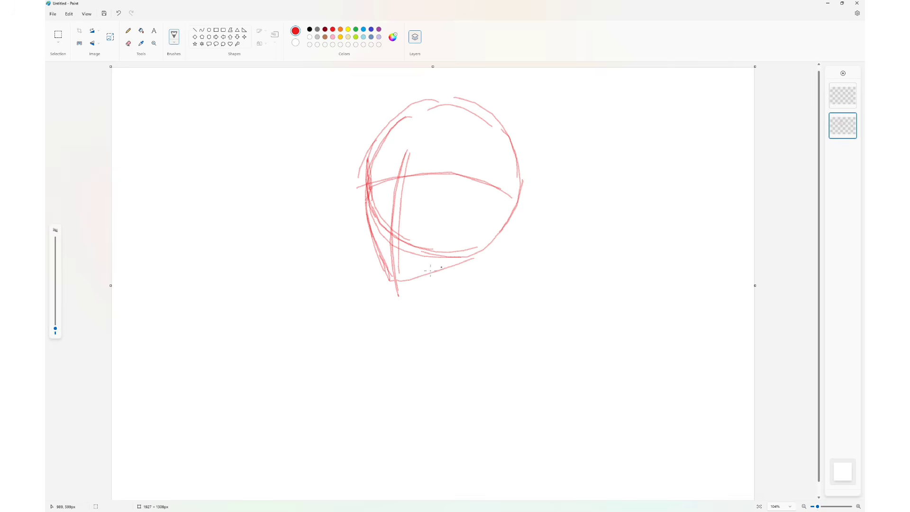
key(ctrl+z)
drag(398, 282, 479, 254)
Try repositioning the head sketch on the canvas with a rectangular selection.
click(57, 35)
drag(305, 92, 562, 312)
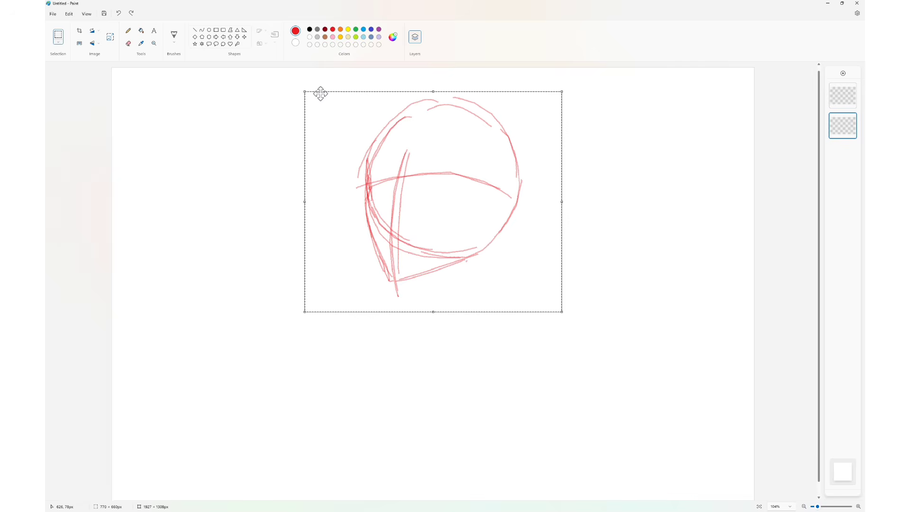
drag(335, 113, 346, 104)
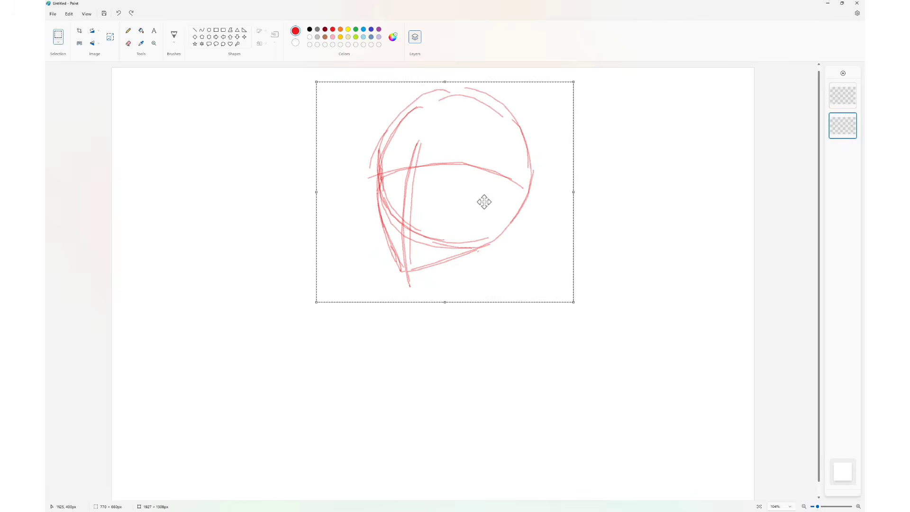
mouse_move(469, 179)
mouse_down()
mouse_move(477, 319)
mouse_move(591, 351)
mouse_move(436, 289)
mouse_up()
click(79, 44)
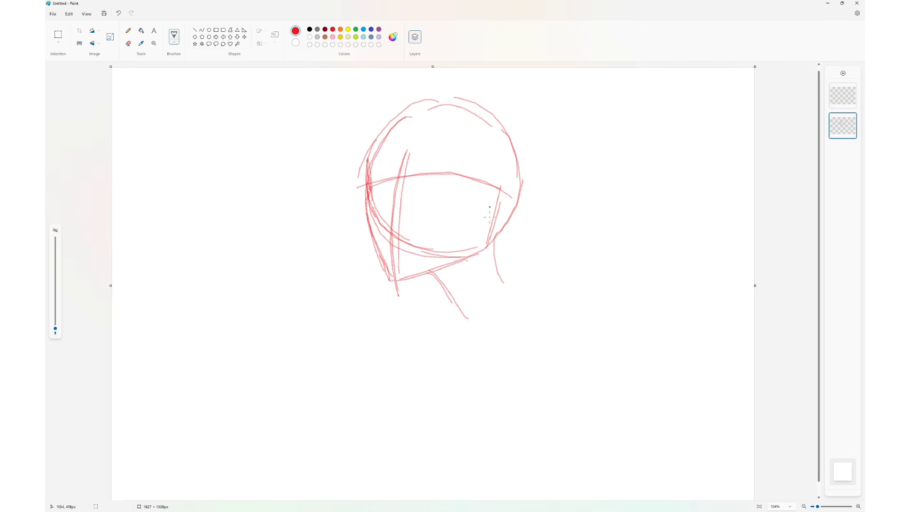
Strengthen the horizontal eye guideline and sketch the ear, neck and collarbone.
mouse_move(493, 182)
mouse_down()
mouse_move(497, 204)
mouse_move(511, 187)
mouse_move(365, 192)
mouse_up()
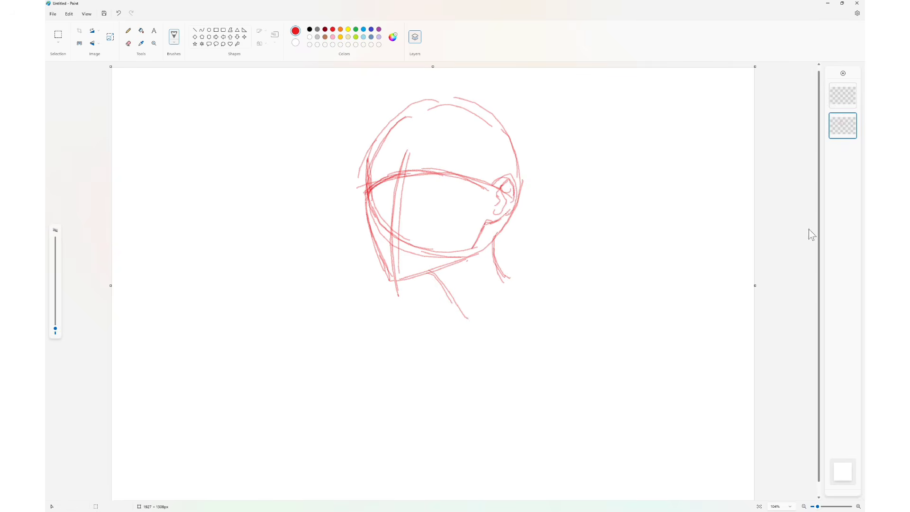
drag(456, 300, 428, 308)
drag(453, 306, 411, 307)
drag(496, 263, 516, 289)
Sketch the upper and lower edges of the upper arm reaching forward from the shoulder, undoing one stray stroke.
mouse_move(501, 299)
mouse_down()
mouse_move(566, 304)
mouse_move(364, 345)
mouse_move(358, 333)
mouse_up()
key(ctrl+z)
drag(396, 331, 330, 343)
drag(537, 369, 364, 389)
Sketch the raised forearm going up from the elbow, replacing the first inner edge with a more slanted one.
drag(325, 147, 334, 337)
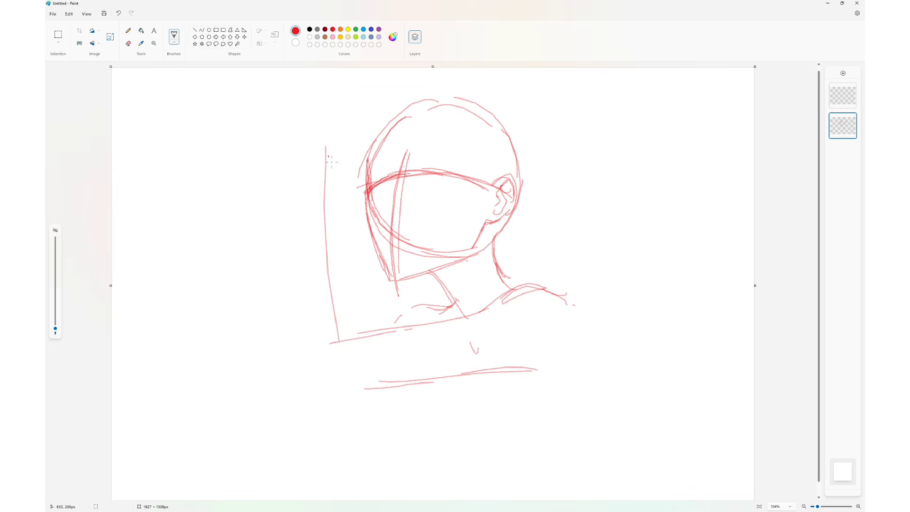
key(ctrl+z)
drag(308, 174, 334, 290)
mouse_move(320, 249)
mouse_down()
mouse_move(349, 346)
mouse_move(343, 341)
mouse_up()
click(174, 35)
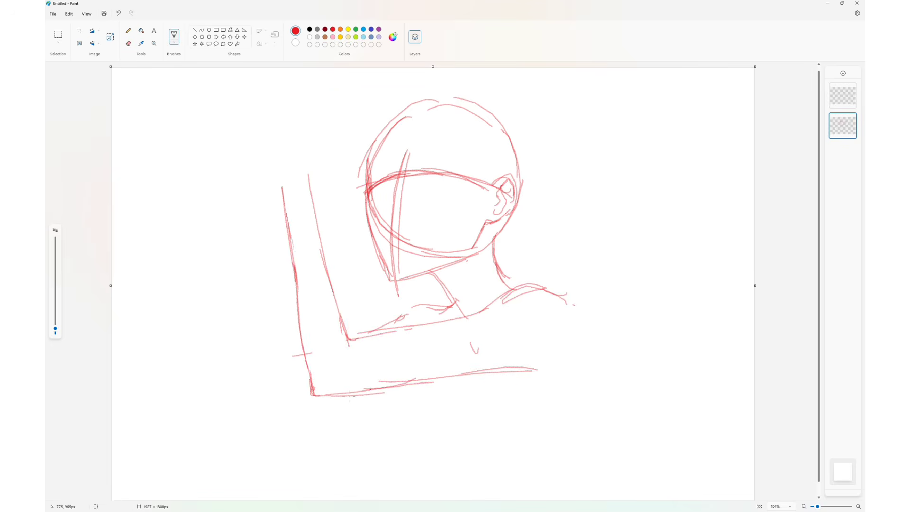
drag(276, 209, 263, 388)
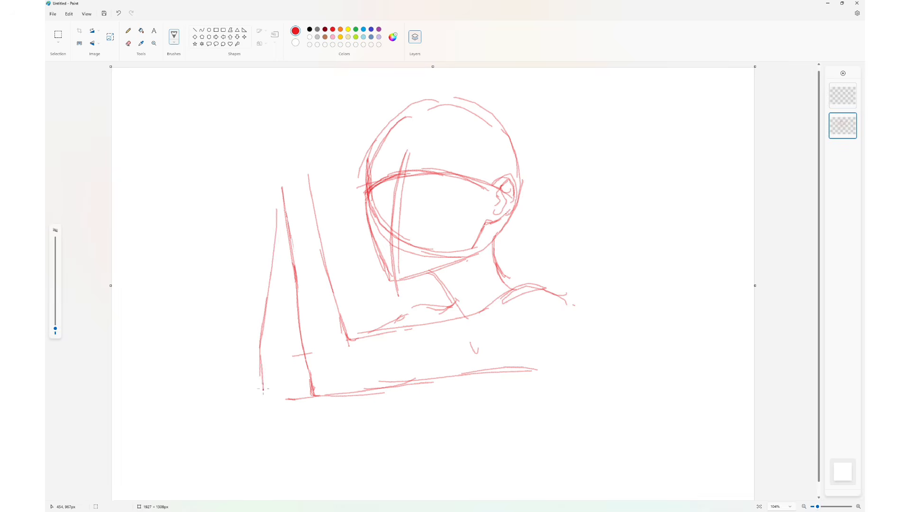
Outline part of the arm sketch with a freeform selection that starts just below the elbow.
click(59, 42)
click(71, 74)
mouse_move(305, 408)
mouse_down()
mouse_move(264, 177)
mouse_move(306, 404)
mouse_up()
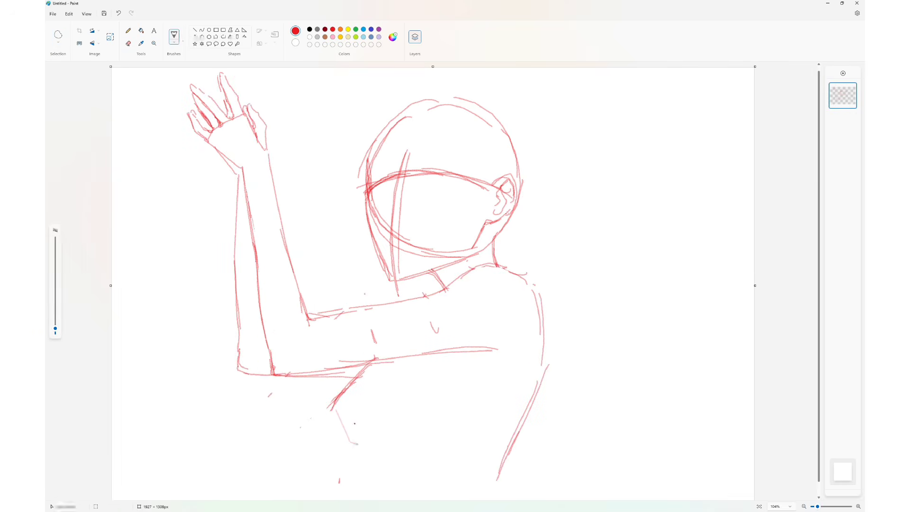
Sketch the front contour of the torso from below the arm down to the waist.
drag(334, 402, 365, 452)
drag(331, 404, 388, 500)
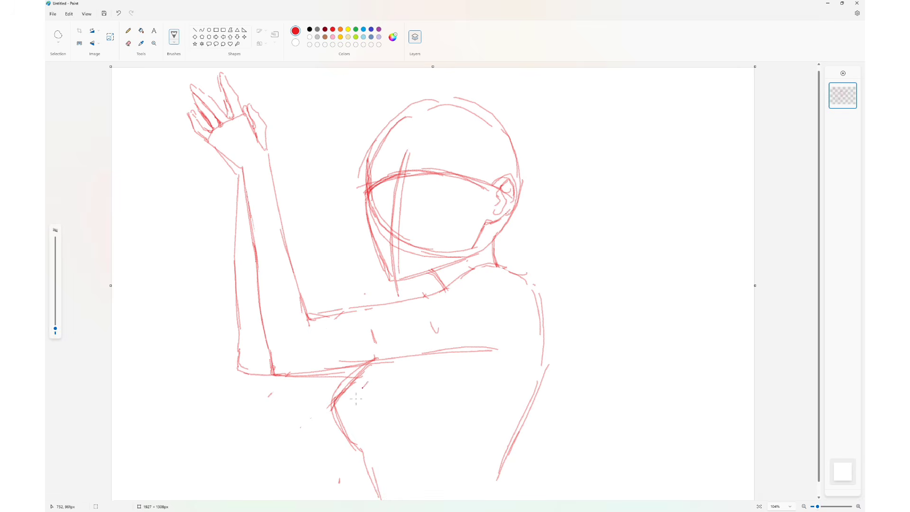
key(e)
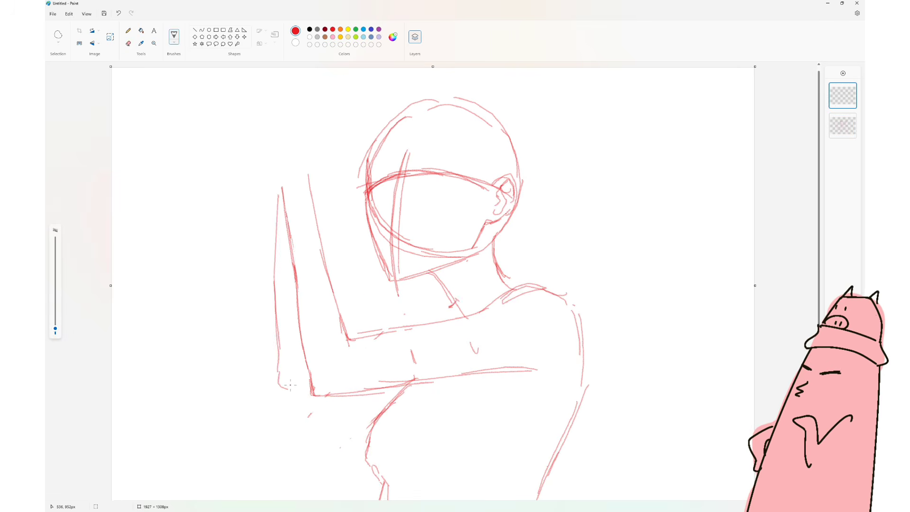
Close the outer elbow corner and retouch the upper arm's edges near the elbow, undoing the last stroke.
drag(279, 370, 326, 395)
drag(348, 334, 382, 338)
drag(315, 395, 402, 397)
key(ctrl+z)
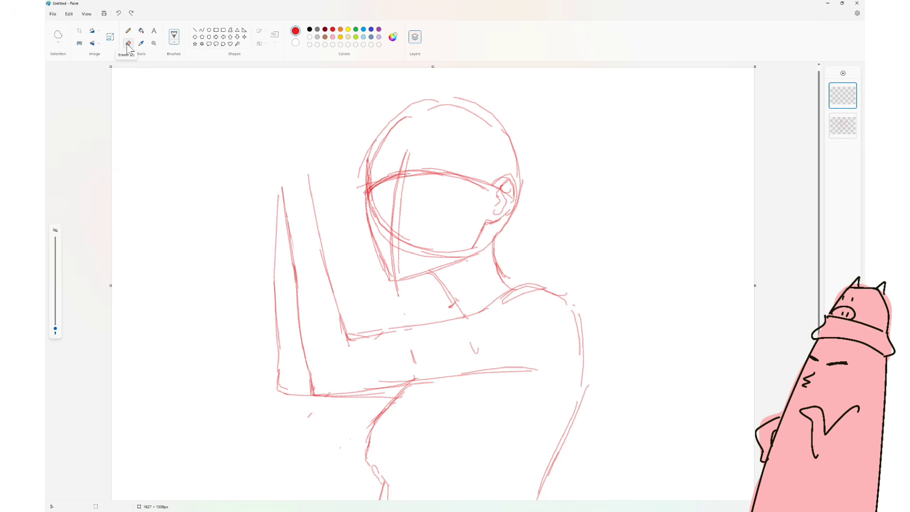
Try selecting the arm and body sketch with a freeform selection while the upper layer is active.
right_click(841, 97)
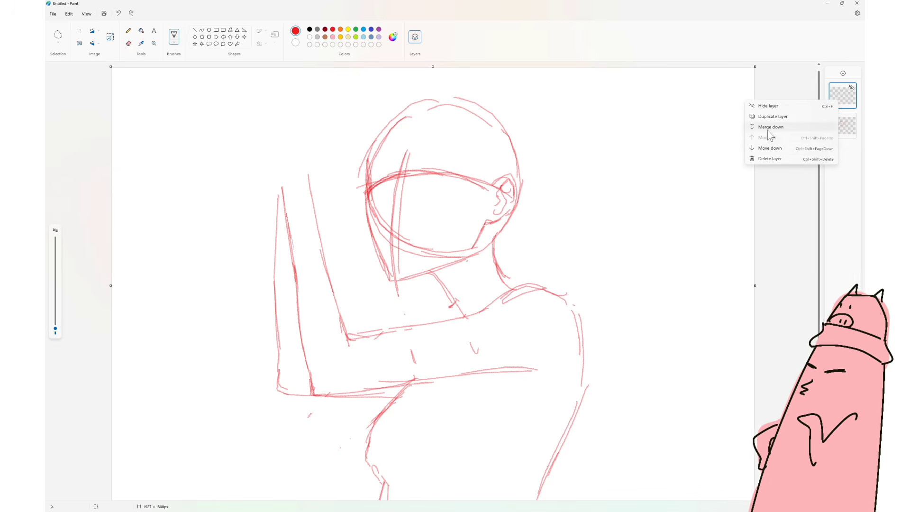
click(58, 34)
mouse_move(285, 152)
mouse_down()
mouse_move(187, 427)
mouse_move(443, 311)
mouse_up()
click(662, 291)
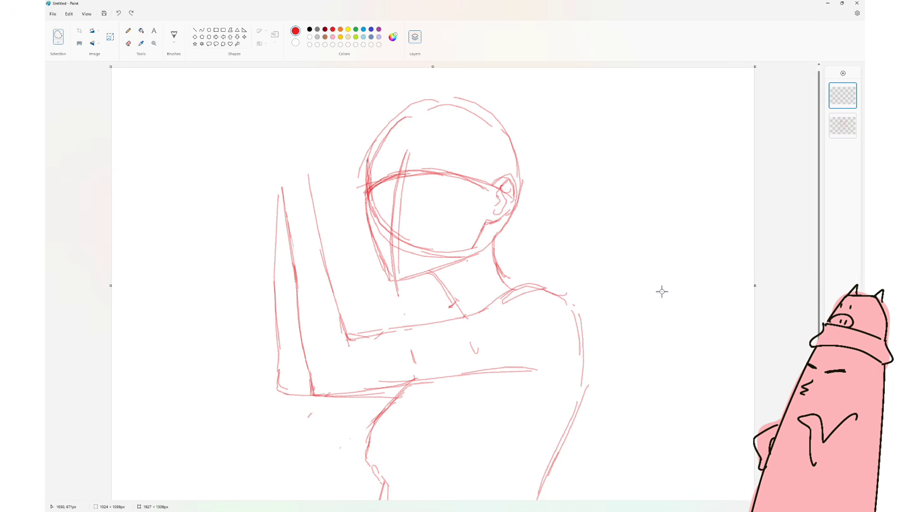
click(118, 14)
Merge the two layers and shift the freeform-selected arm and torso up and to the left beneath the head.
mouse_move(289, 145)
mouse_down()
mouse_move(392, 500)
mouse_move(351, 260)
mouse_move(289, 144)
mouse_up()
mouse_move(594, 376)
mouse_down()
mouse_move(594, 359)
mouse_move(579, 370)
mouse_move(584, 390)
mouse_up()
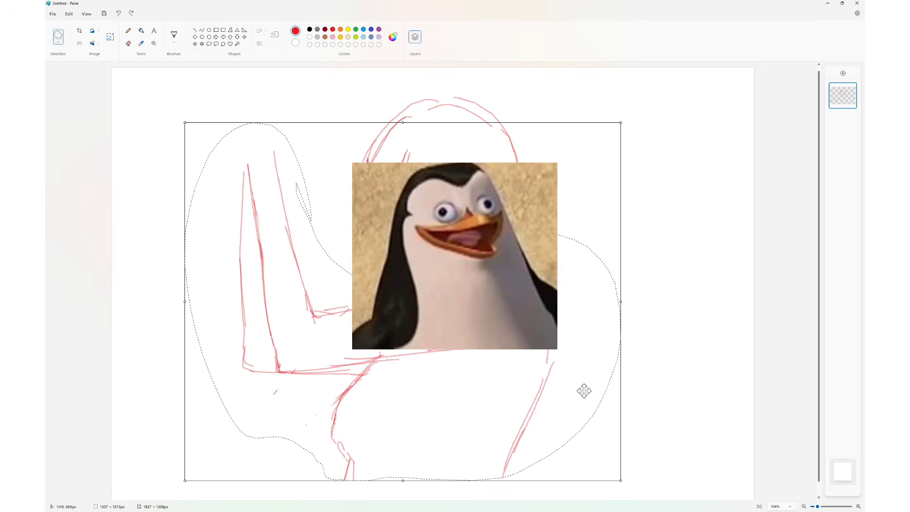
click(691, 232)
Erase the overlapping lines around the neck and redraw the front edge of the neck with the Natural pencil.
click(129, 43)
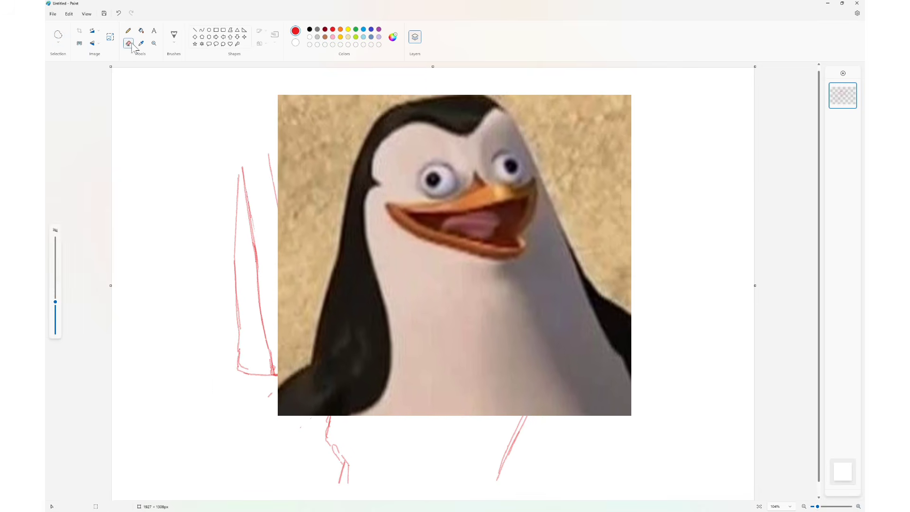
drag(458, 305, 453, 297)
drag(503, 280, 489, 274)
click(174, 36)
drag(431, 270, 445, 289)
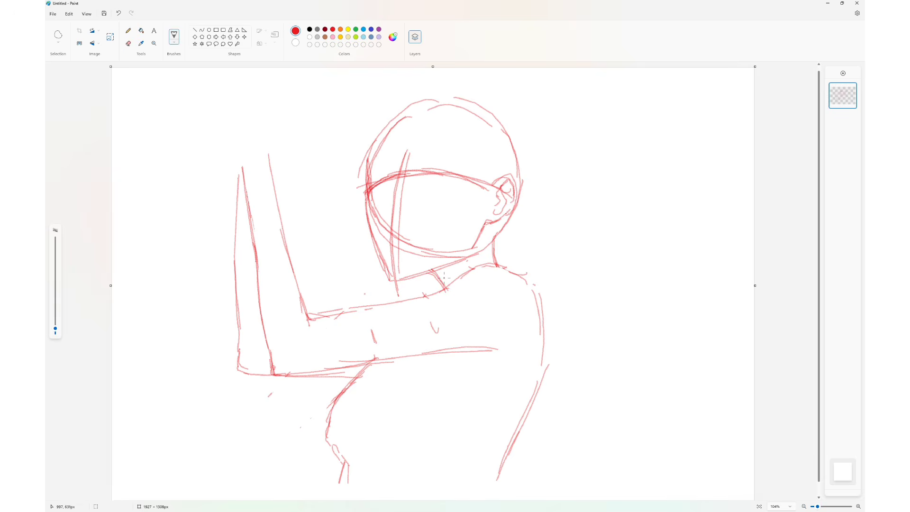
Sketch the palm, thumb and splayed fingers of the raised hand at the wrist in red, reworking the fingers and undoing the last strokes.
drag(241, 163, 208, 125)
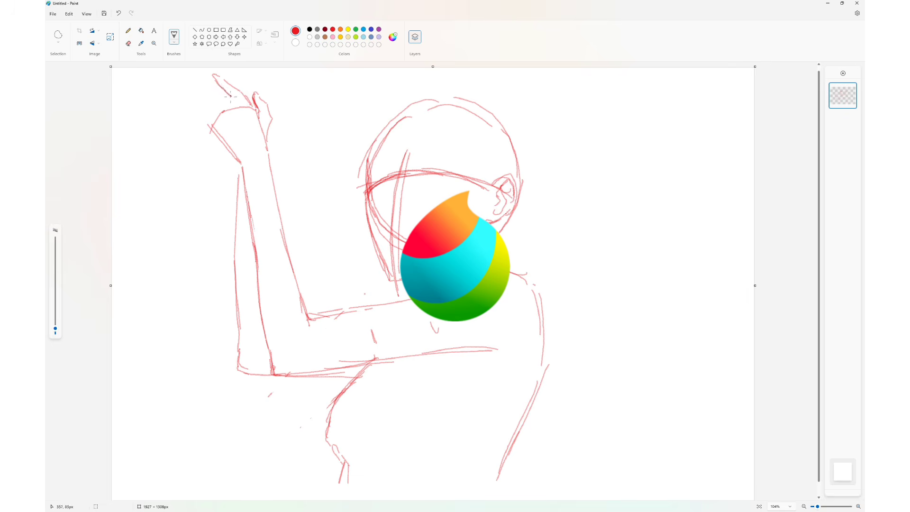
drag(238, 108, 215, 76)
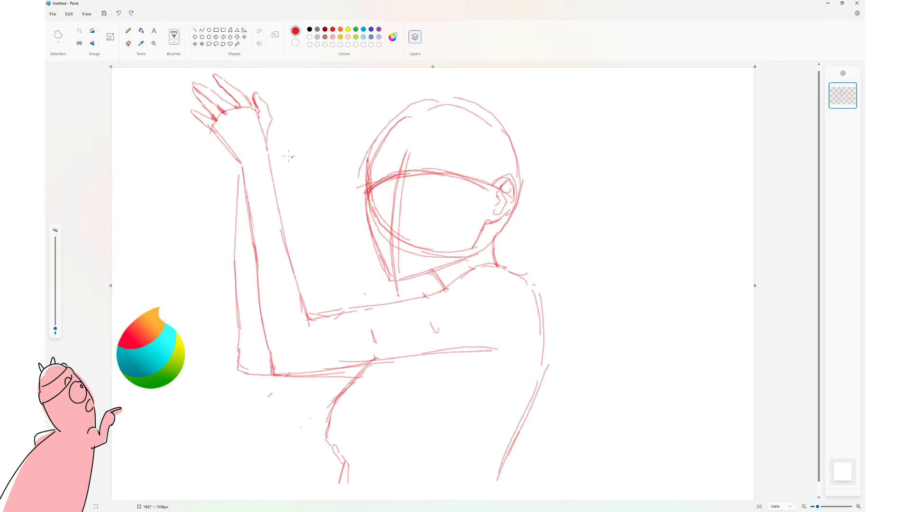
mouse_move(223, 112)
mouse_down()
mouse_move(204, 114)
mouse_move(232, 87)
mouse_move(237, 143)
mouse_move(265, 148)
mouse_move(208, 142)
mouse_move(222, 74)
mouse_move(232, 117)
mouse_move(216, 124)
mouse_move(180, 104)
mouse_move(199, 128)
mouse_move(182, 121)
mouse_move(202, 134)
mouse_up()
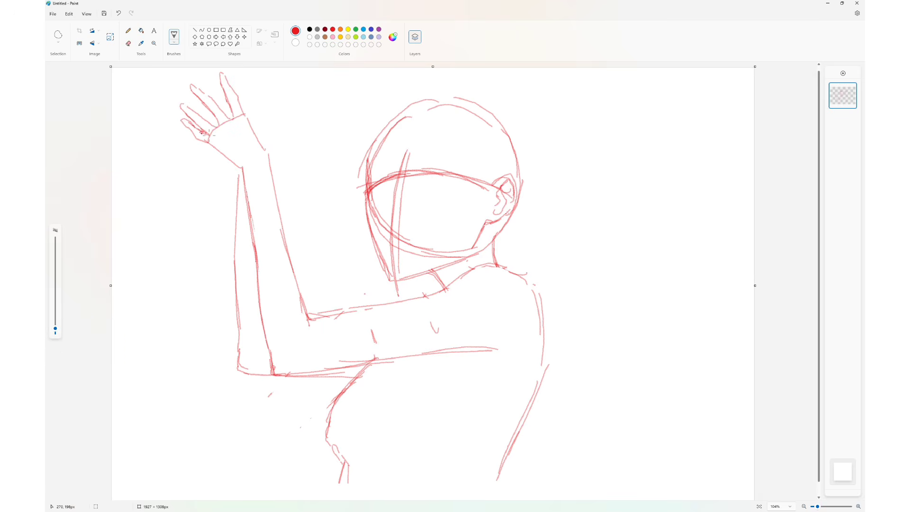
key(ctrl+z)
key(ctrl+z)
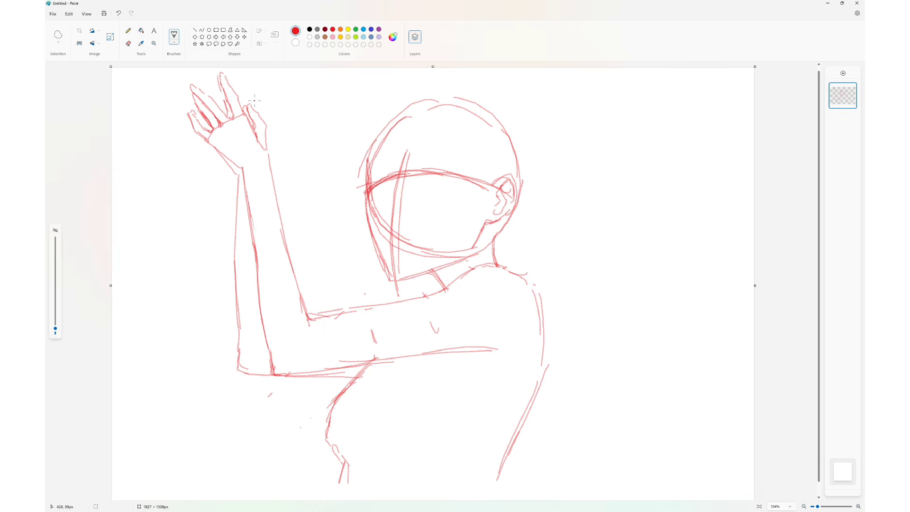
Erase the rough front edge of the torso and redraw it as a cleaner curve from the underarm down to the waist.
click(128, 43)
mouse_move(330, 415)
mouse_down()
mouse_move(345, 476)
mouse_move(352, 443)
mouse_up()
click(175, 36)
drag(335, 399, 356, 449)
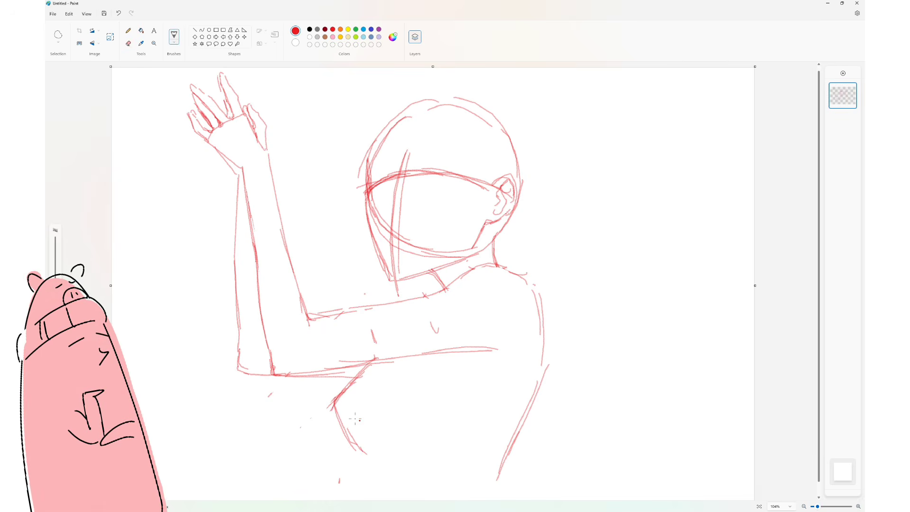
mouse_move(371, 363)
mouse_down()
mouse_move(361, 448)
mouse_move(381, 499)
mouse_up()
click(128, 43)
drag(353, 392, 368, 375)
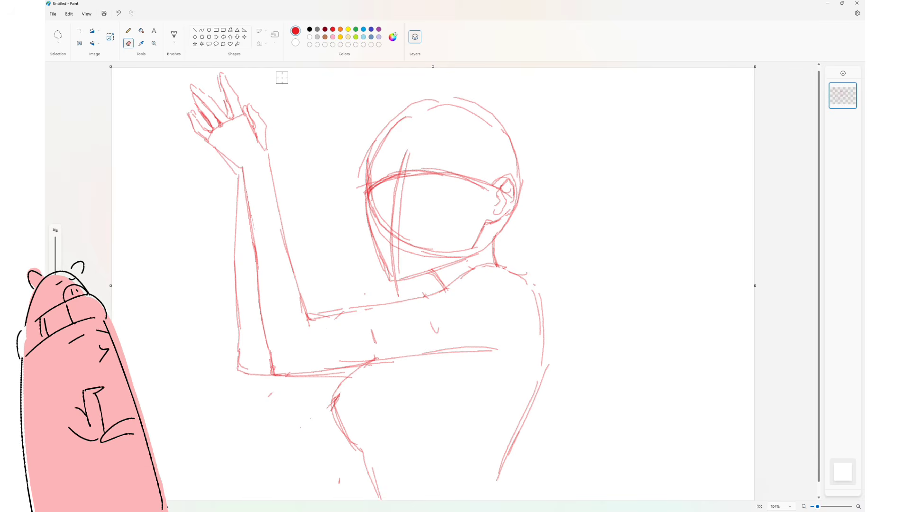
click(176, 36)
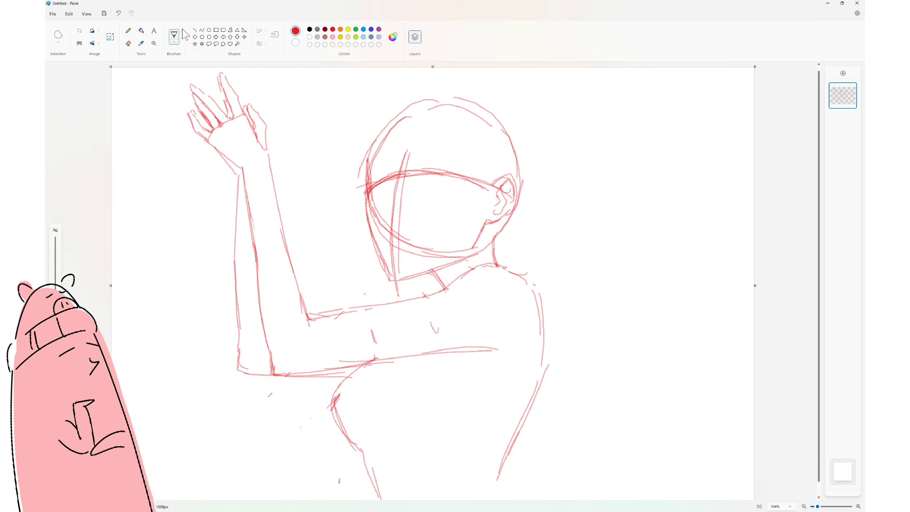
Select the raised hand with a freeform selection, enlarge it slightly and fit it back onto the wrist.
click(58, 36)
mouse_move(159, 111)
mouse_down()
mouse_move(254, 166)
mouse_move(154, 88)
mouse_up()
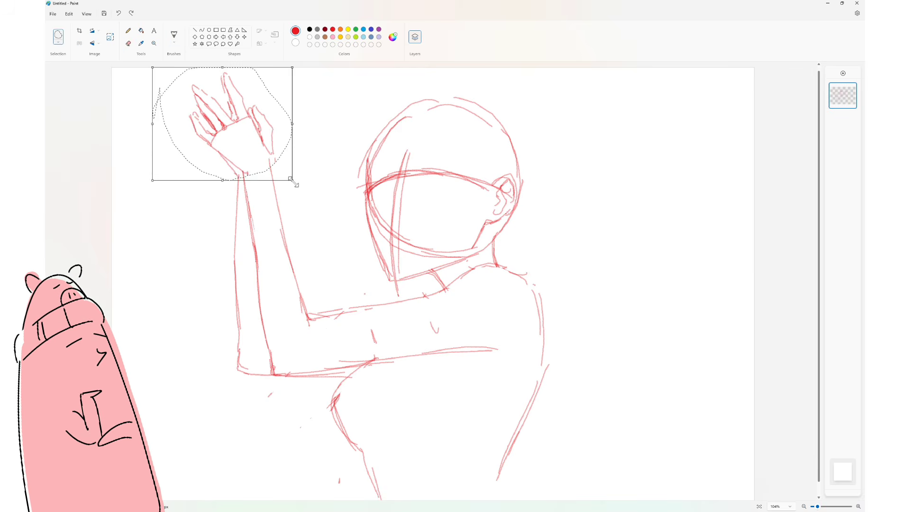
click(690, 367)
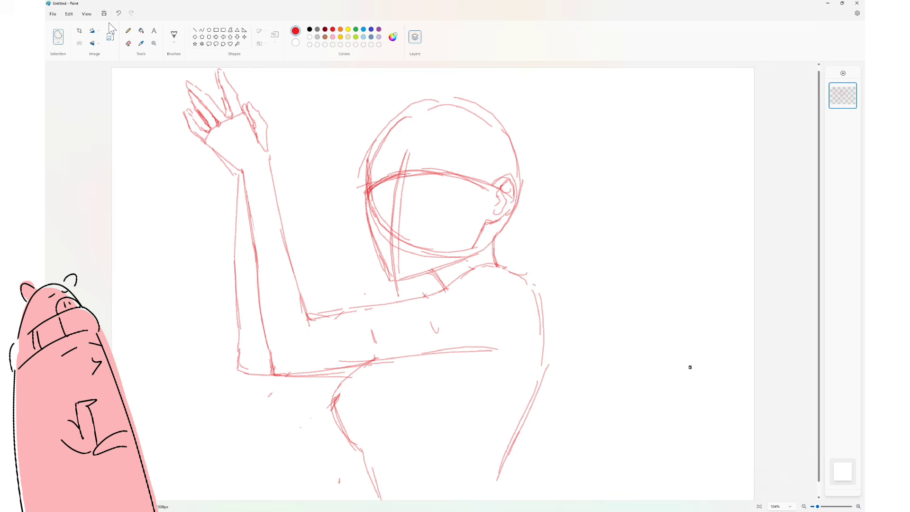
Select the whole sketch with a rectangular selection, shift it slightly down and stretch it back up to the canvas's upper edge.
click(58, 42)
click(76, 75)
mouse_move(552, 418)
mouse_down()
mouse_move(556, 429)
mouse_move(568, 424)
mouse_up()
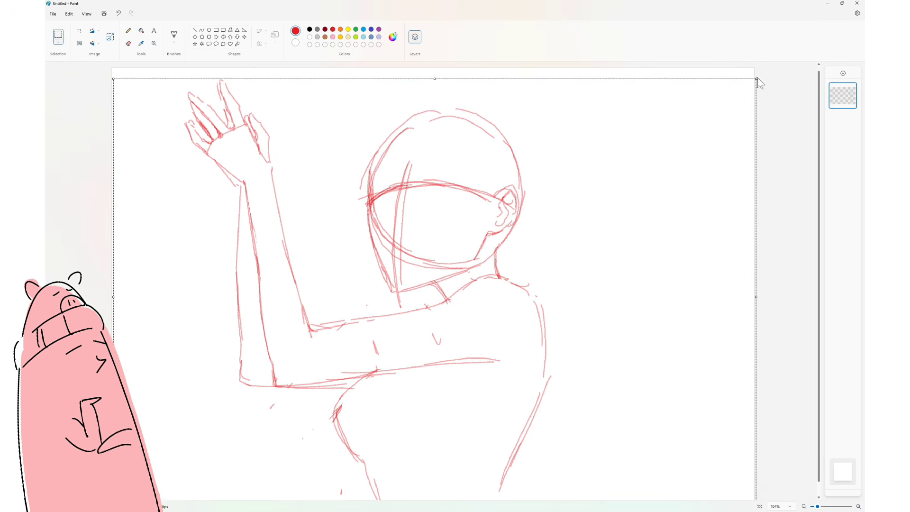
drag(760, 84, 755, 67)
click(801, 401)
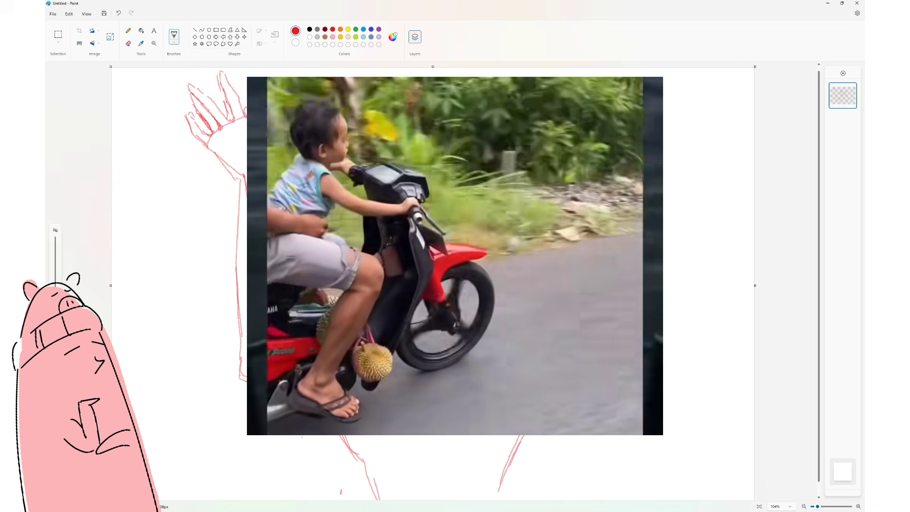
Sketch the bridge and tip of the nose in dark red beside the vertical face guideline on the upper layer, undoing a stray stroke.
click(129, 43)
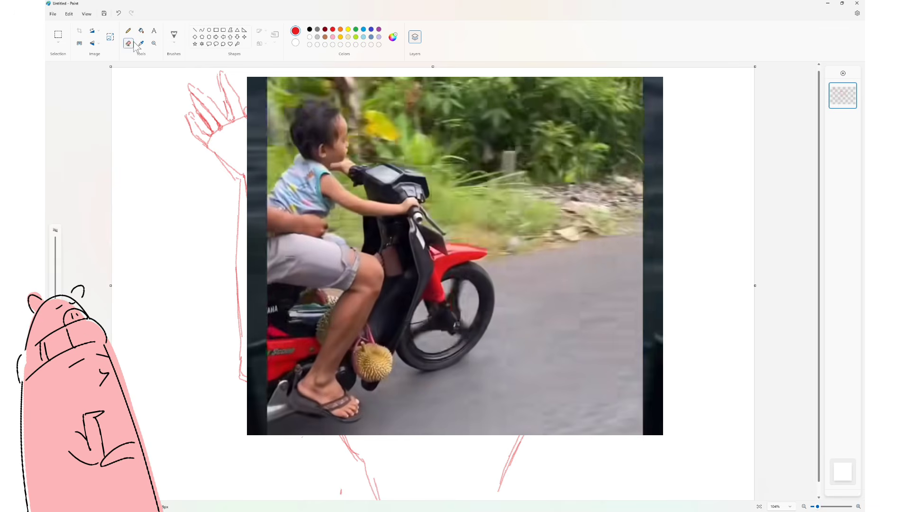
click(177, 33)
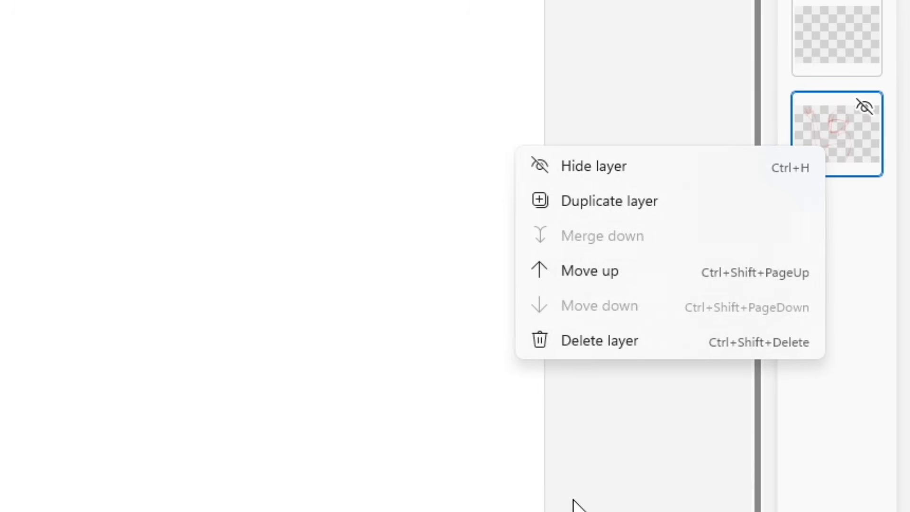
drag(826, 506, 822, 506)
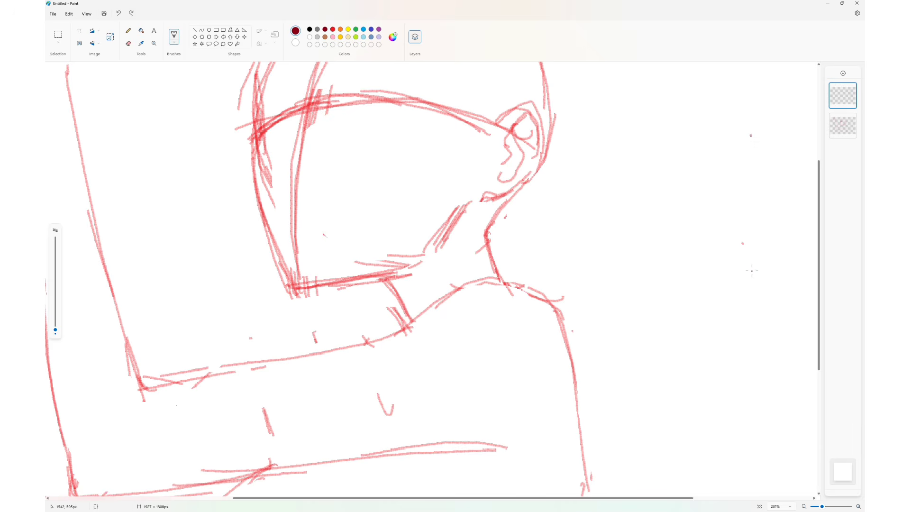
scroll(584, 114, up, 3)
scroll(585, 134, left, 2)
drag(401, 253, 374, 290)
drag(375, 294, 395, 322)
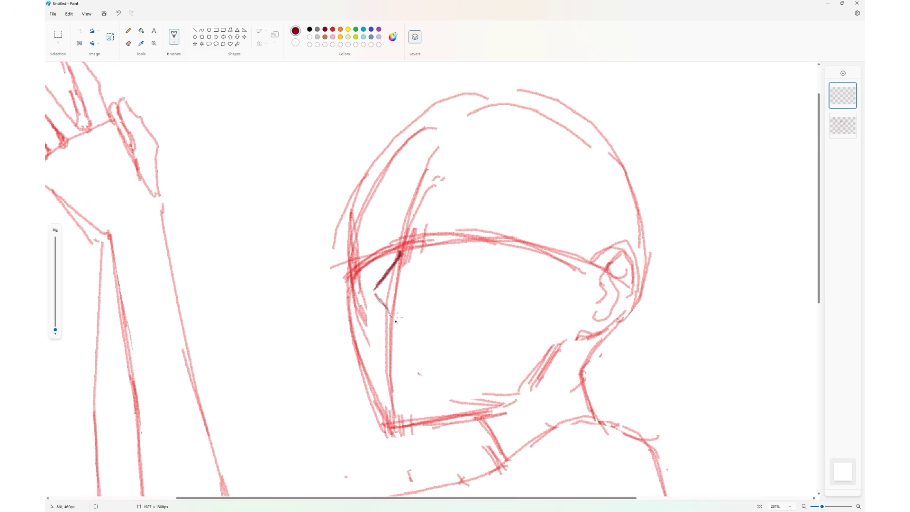
key(ctrl+z)
scroll(821, 245, down, 1)
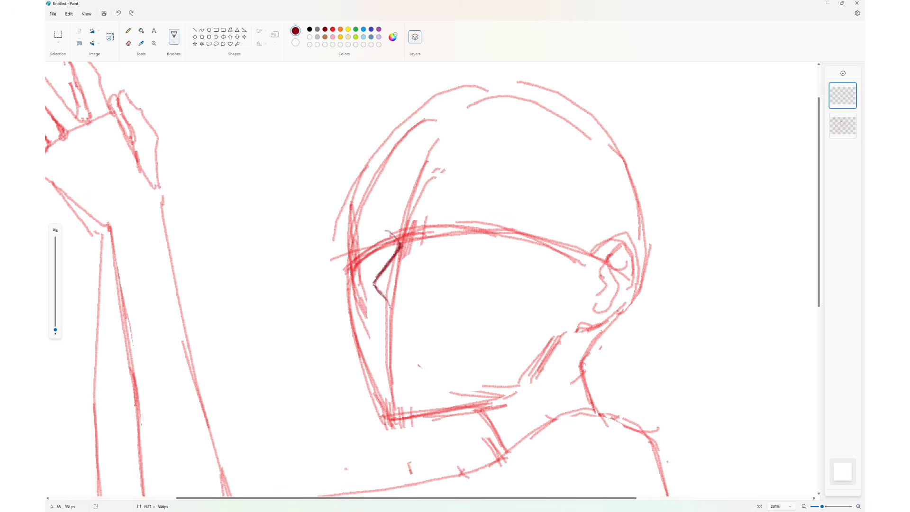
mouse_move(401, 246)
mouse_down()
mouse_move(350, 240)
mouse_move(348, 249)
mouse_up()
key(ctrl+z)
key(ctrl+z)
key(ctrl+z)
key(ctrl+z)
key(ctrl+z)
Draw the upper and lower lids of both eyes in dark red along the curved eye guideline.
drag(371, 233, 333, 261)
drag(393, 260, 365, 270)
drag(376, 227, 354, 246)
mouse_move(445, 240)
mouse_down()
mouse_move(511, 223)
mouse_move(529, 231)
mouse_up()
mouse_move(441, 236)
mouse_down()
mouse_move(526, 233)
mouse_move(497, 254)
mouse_up()
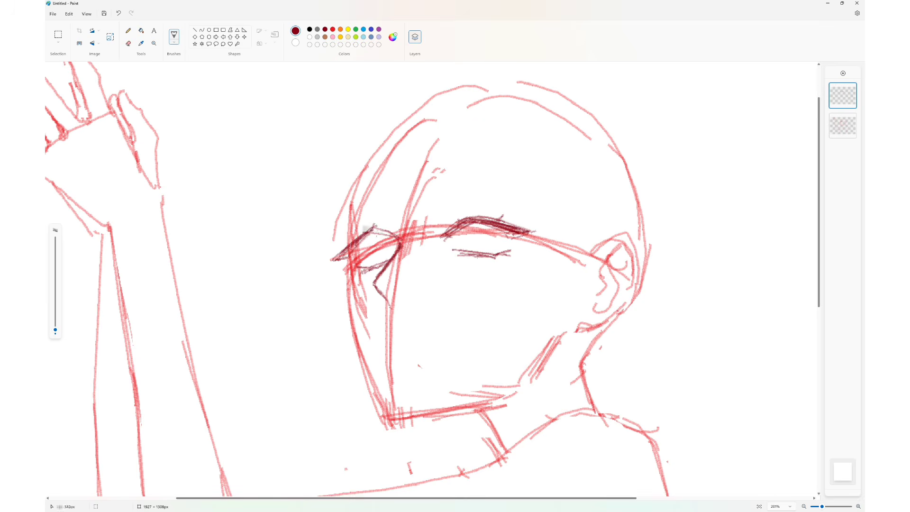
Add round irises and pupils to both eyes, undoing the last few strokes.
scroll(426, 236, down, 1)
drag(367, 225, 394, 254)
mouse_move(460, 217)
mouse_down()
mouse_move(457, 237)
mouse_move(493, 243)
mouse_up()
drag(376, 229, 385, 246)
drag(469, 223, 481, 236)
scroll(389, 237, down, 5)
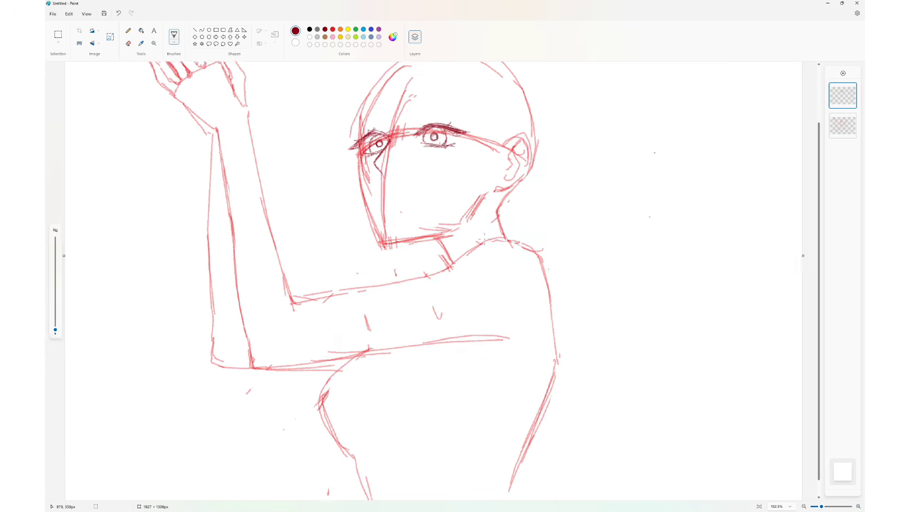
key(ctrl+z)
key(ctrl+z)
key(ctrl+z)
key(ctrl+z)
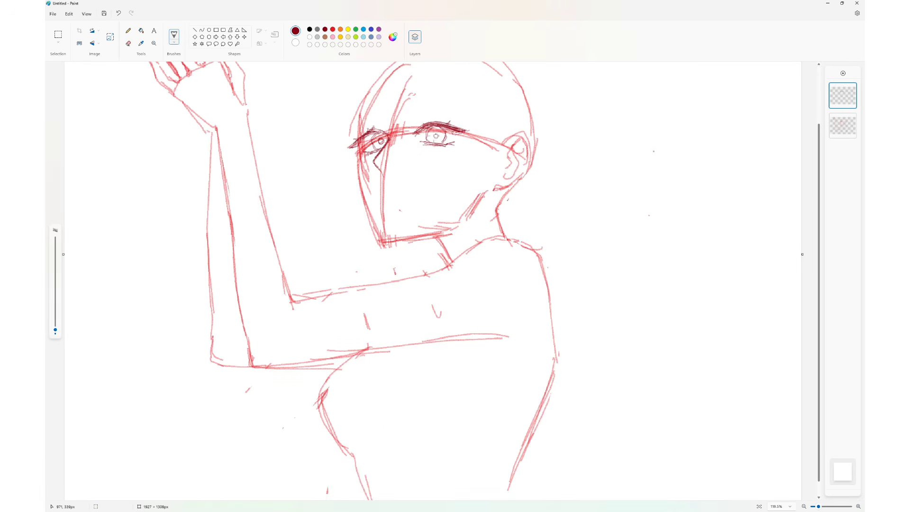
Sketch the windswept bangs in dark red, sweeping from the crown out in front of the face towards the raised arm.
drag(820, 161, 825, 120)
mouse_move(410, 114)
mouse_down()
mouse_move(334, 166)
mouse_move(312, 203)
mouse_up()
key(ctrl+z)
drag(385, 103, 252, 223)
drag(258, 198, 274, 266)
drag(412, 125, 341, 239)
drag(408, 147, 314, 180)
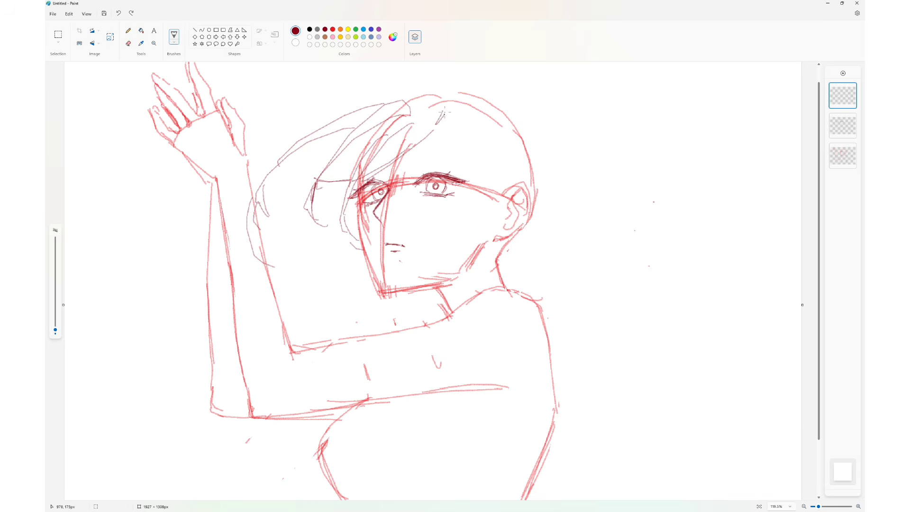
Draw the hair parting and the long strands framing the cheek and ear down to below the chin.
drag(402, 103, 474, 144)
drag(468, 154, 400, 255)
drag(467, 185, 424, 302)
drag(371, 316, 431, 285)
drag(491, 159, 450, 300)
drag(429, 301, 365, 320)
Clean up the outer hair edge and sketch long flowing locks streaming behind the raised arm to the canvas's left edge.
click(129, 43)
mouse_move(408, 107)
mouse_down()
mouse_move(374, 110)
mouse_move(217, 175)
mouse_move(66, 315)
mouse_up()
click(174, 35)
drag(205, 200, 69, 349)
drag(351, 287, 195, 488)
drag(359, 272, 232, 337)
drag(217, 345, 77, 427)
drag(341, 225, 289, 283)
drag(129, 352, 63, 413)
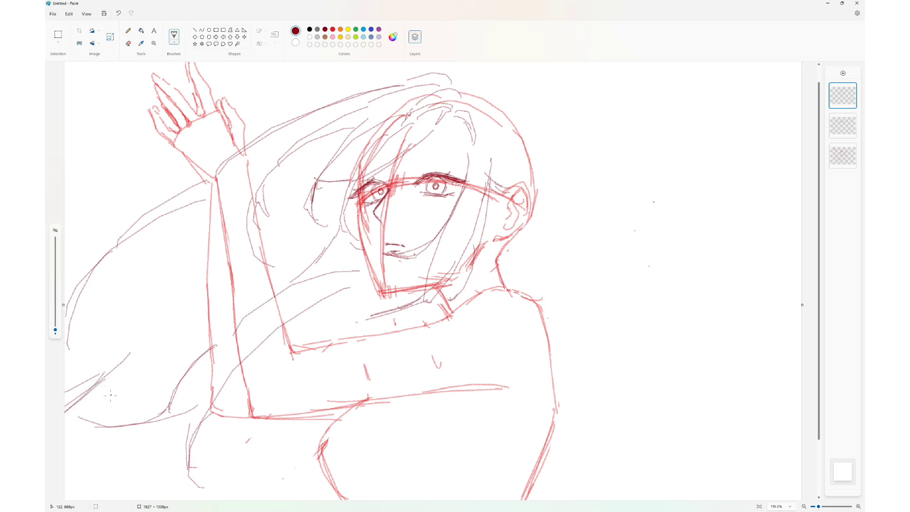
drag(199, 271, 131, 357)
drag(134, 293, 80, 325)
drag(198, 259, 74, 351)
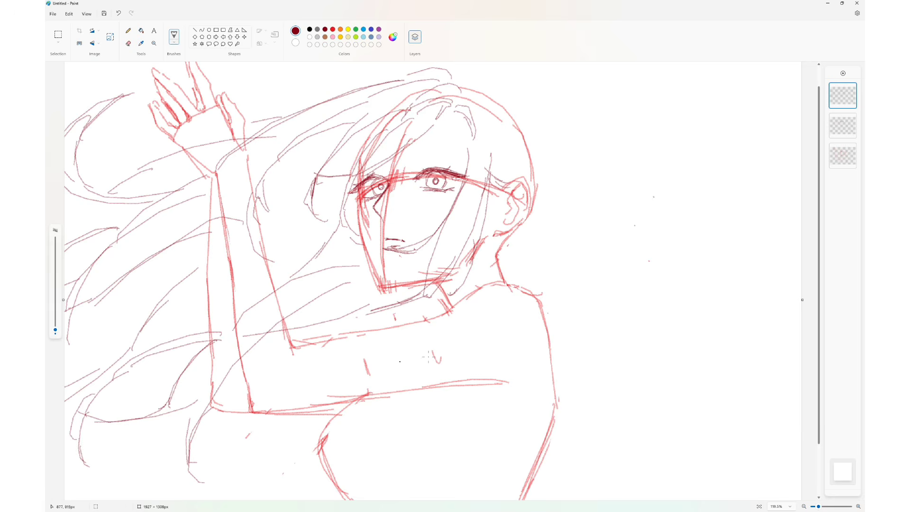
Outline the hair over the back of the head and draw the locks curving behind the ear and under the chin.
drag(433, 303, 366, 314)
drag(463, 78, 520, 104)
drag(483, 130, 526, 173)
mouse_move(522, 114)
mouse_down()
mouse_move(538, 146)
mouse_move(511, 248)
mouse_up()
drag(516, 254, 434, 319)
drag(493, 267, 400, 331)
drag(499, 238, 470, 269)
mouse_move(464, 85)
mouse_down()
mouse_move(407, 110)
mouse_move(367, 161)
mouse_up()
Hide the red base sketch layer and add strands at the parting and behind the ear.
click(835, 163)
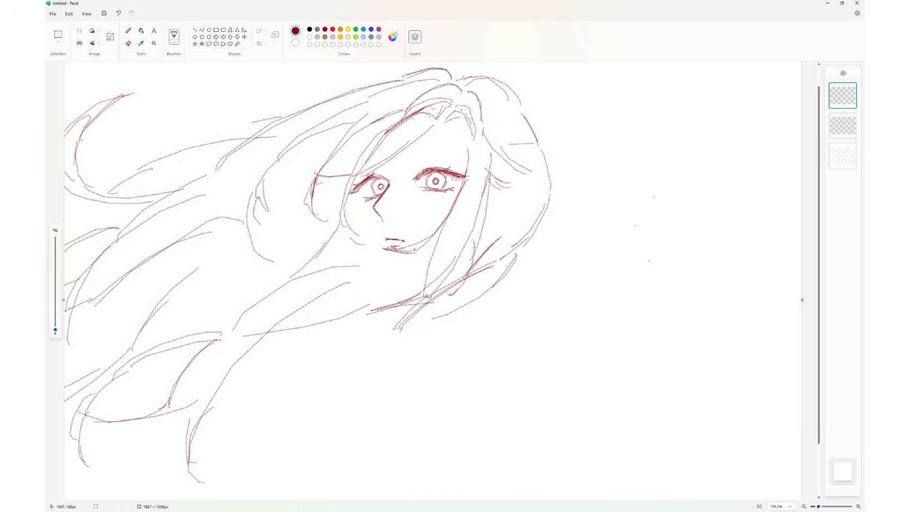
drag(456, 125, 469, 148)
mouse_move(535, 179)
mouse_down()
mouse_move(555, 176)
mouse_move(530, 216)
mouse_move(489, 238)
mouse_up()
Show the red base sketch layer again and trace the ear in dark red.
click(852, 150)
drag(515, 191, 526, 204)
drag(508, 202, 504, 223)
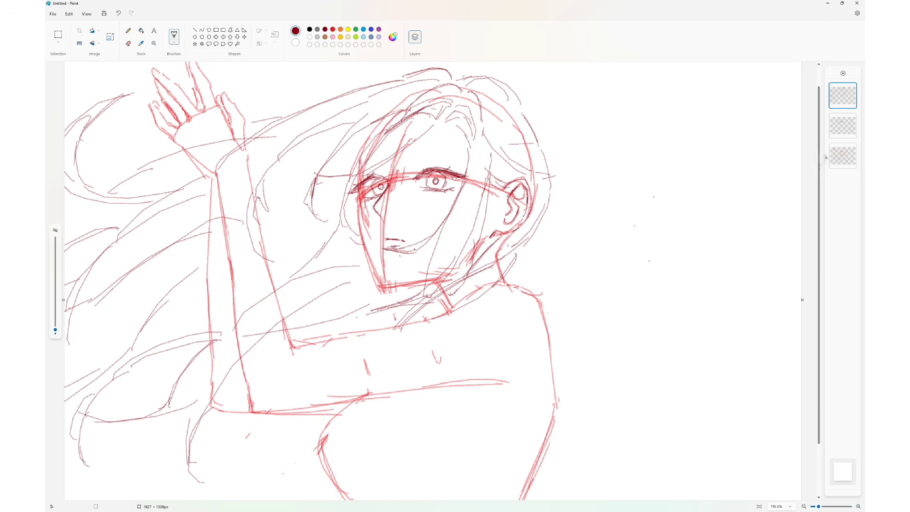
Merge the top layer into the one below and add a new active layer above the base sketch.
right_click(841, 99)
click(775, 116)
click(843, 73)
click(851, 150)
click(842, 96)
Trace the face outline and jaw in dark red and draw a curved contour from below the neck to the armpit, redoing stray strokes.
drag(359, 168, 384, 286)
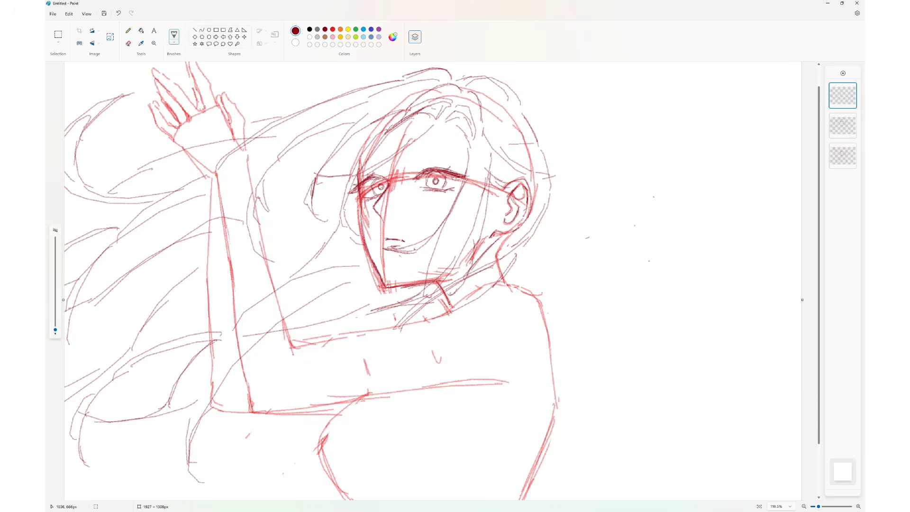
drag(400, 327, 448, 385)
mouse_move(427, 323)
mouse_down()
mouse_move(467, 361)
mouse_move(460, 382)
mouse_move(499, 383)
mouse_up()
key(ctrl+z)
key(ctrl+z)
drag(401, 327, 297, 313)
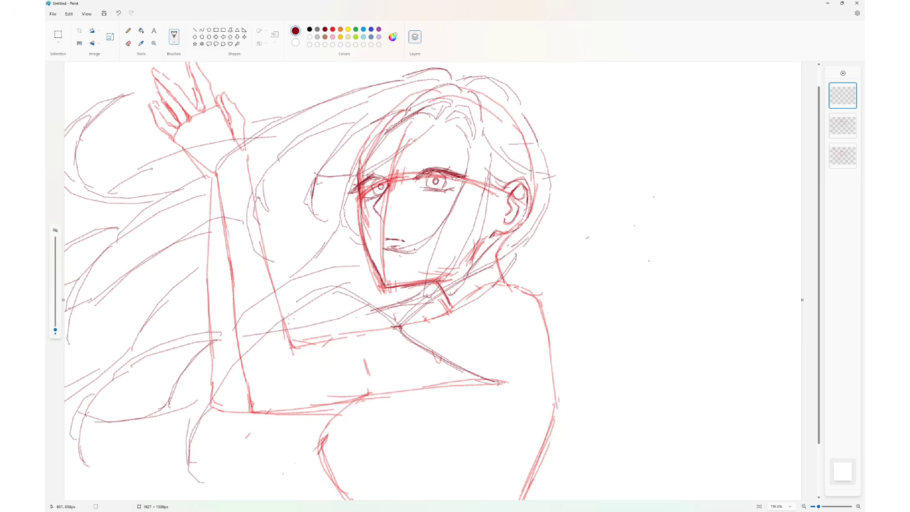
key(ctrl+z)
Draw the contour curving down around the raised elbow, the lines beneath the armpit and more strands trailing to the canvas's lower edge.
mouse_move(338, 292)
mouse_down()
mouse_move(293, 316)
mouse_move(261, 379)
mouse_up()
drag(260, 376, 238, 467)
drag(269, 350, 240, 366)
drag(493, 388, 396, 453)
drag(468, 412, 388, 500)
click(852, 149)
click(853, 149)
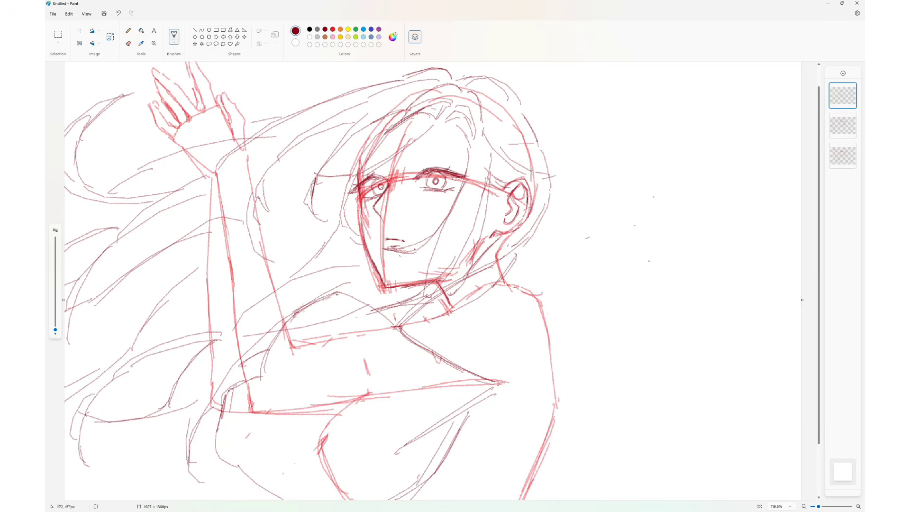
mouse_move(326, 297)
mouse_down()
mouse_move(214, 387)
mouse_move(172, 476)
mouse_up()
drag(222, 471, 186, 499)
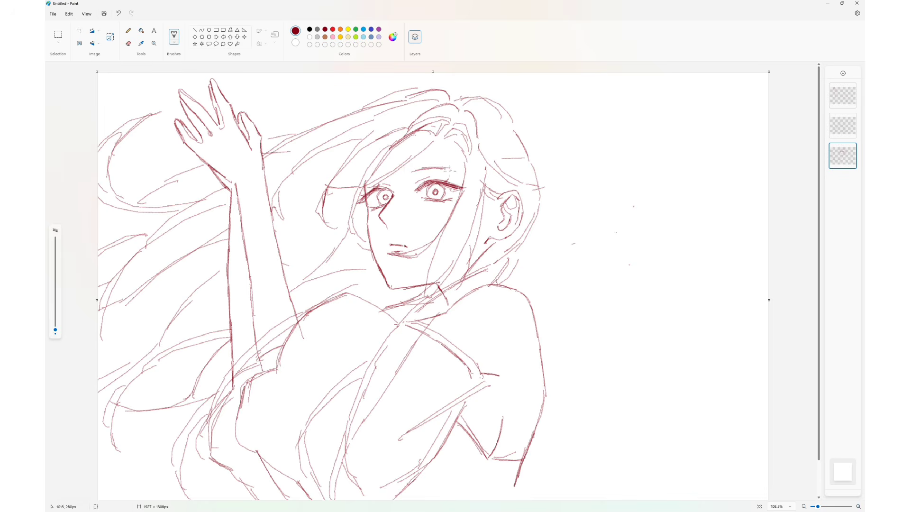
Sketch a hat on the upper layer, with a brim running diagonally across the forehead past the ear and a rounded crown behind.
drag(400, 73, 443, 158)
drag(410, 85, 493, 232)
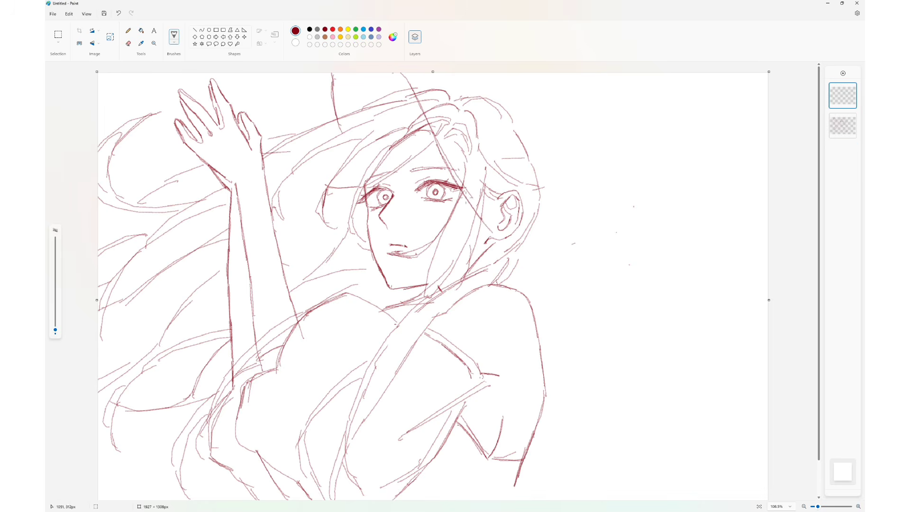
drag(460, 188, 524, 253)
drag(428, 73, 454, 95)
mouse_move(463, 92)
mouse_down()
mouse_move(524, 113)
mouse_move(548, 219)
mouse_up()
drag(554, 162, 530, 238)
mouse_move(529, 240)
mouse_down()
mouse_move(527, 252)
mouse_move(589, 269)
mouse_up()
key(e)
mouse_move(588, 267)
mouse_down()
mouse_move(532, 254)
mouse_move(581, 276)
mouse_up()
key(b)
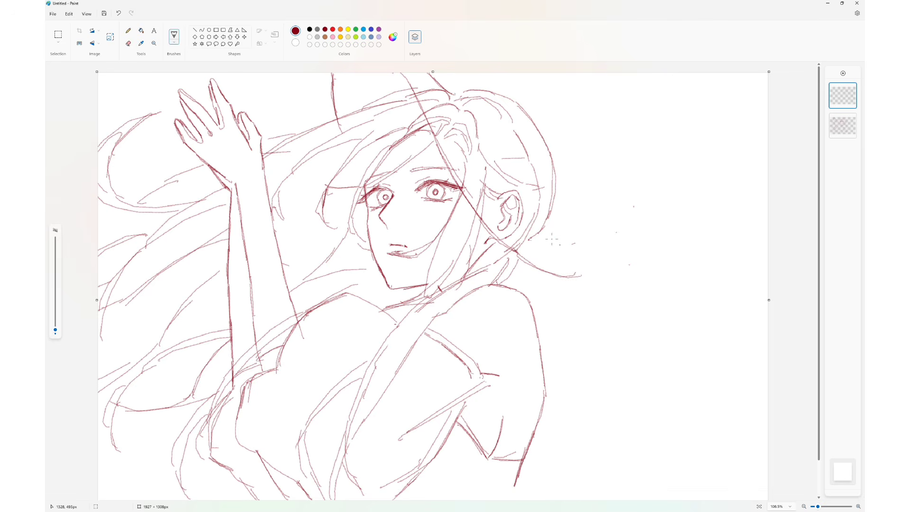
Undo the last hat stroke and redraw the short lines joining the brim and crown behind the ear.
key(ctrl+z)
drag(516, 252, 535, 256)
drag(529, 240, 535, 255)
key(e)
key(p)
Check the layers by toggling the second layer's visibility and activating the layers in turn, ending on the middle one.
click(842, 125)
click(851, 117)
click(851, 118)
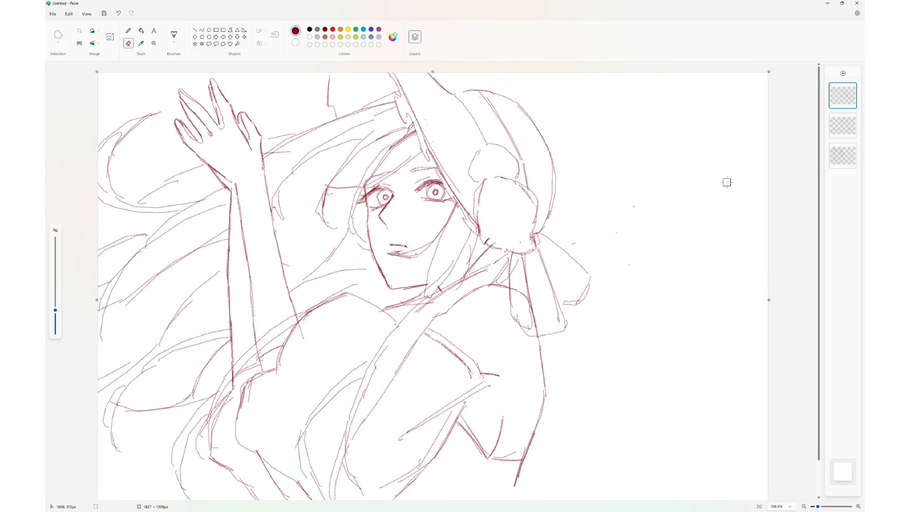
click(842, 155)
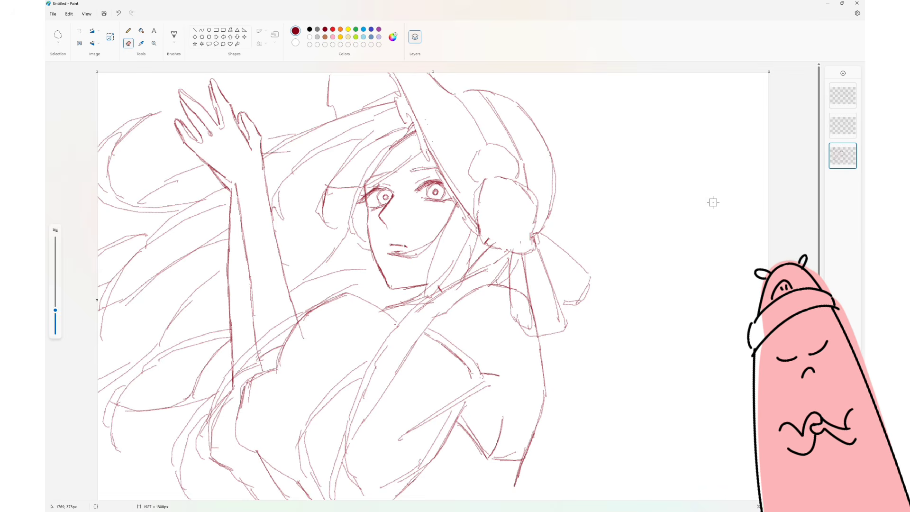
click(834, 125)
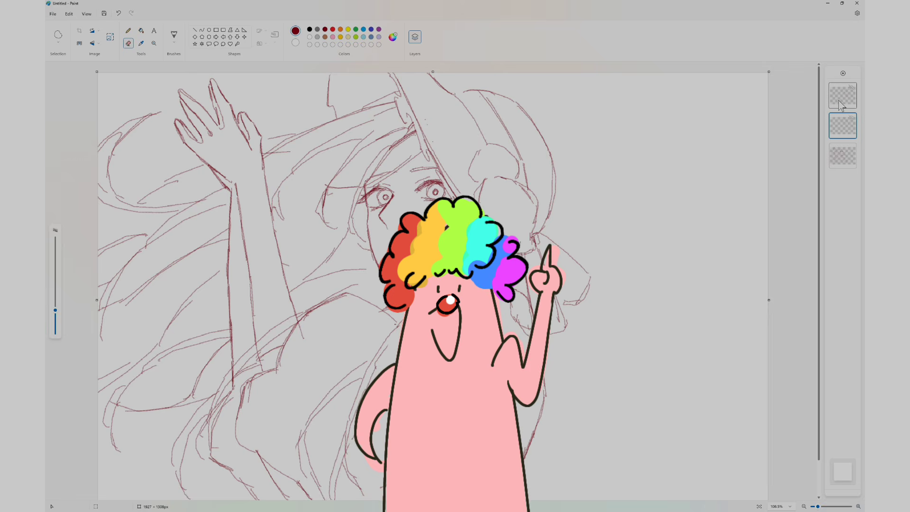
click(839, 104)
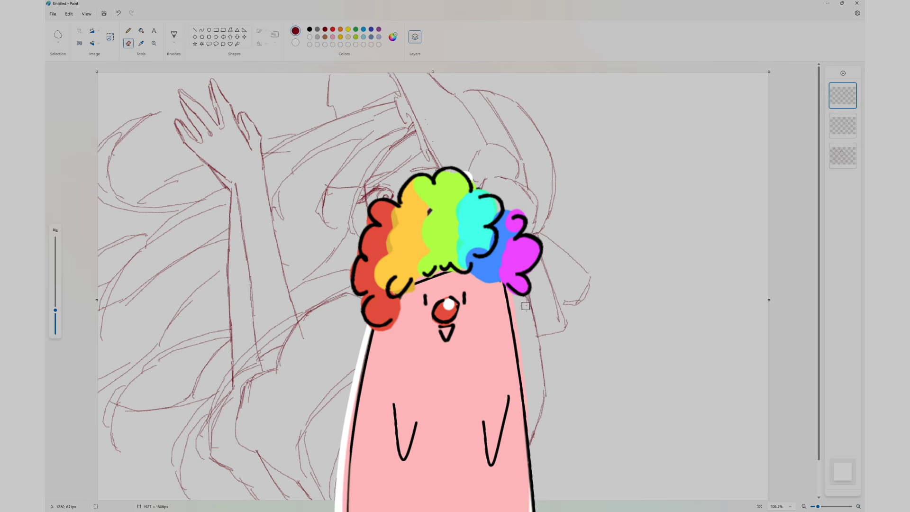
click(838, 125)
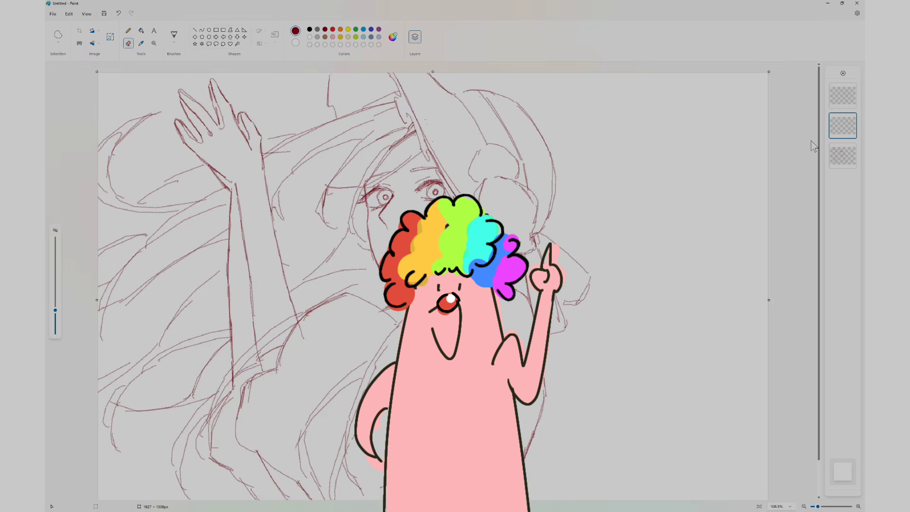
Activate the lowest sketch layer and mix a pale cream skin colour.
click(836, 162)
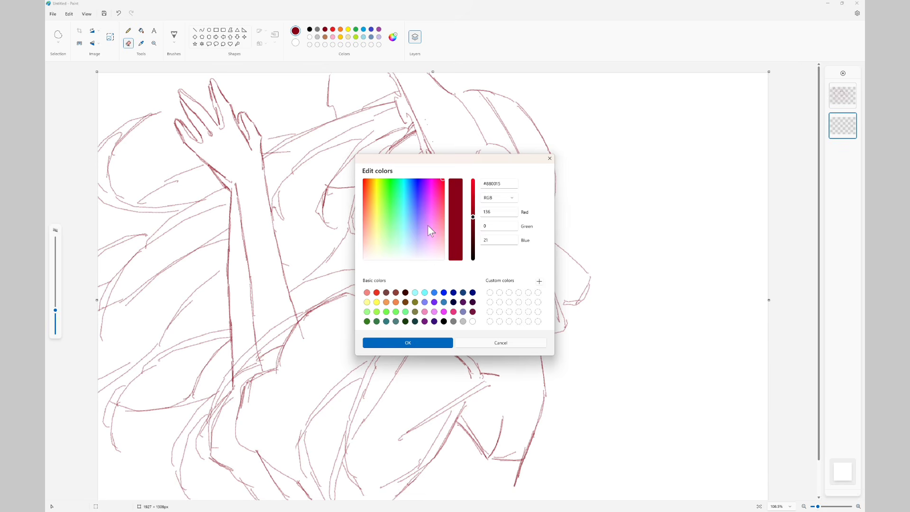
drag(429, 230, 443, 247)
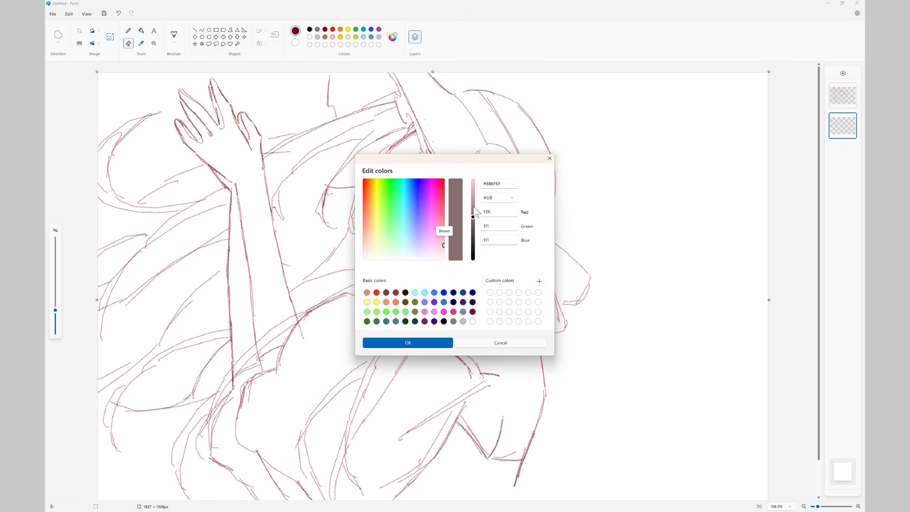
drag(476, 210, 479, 188)
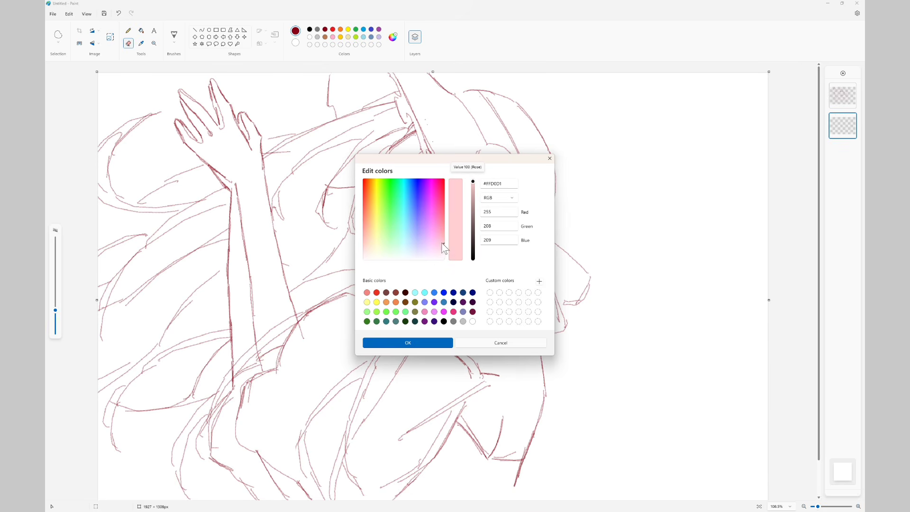
drag(444, 248, 369, 253)
key(Return)
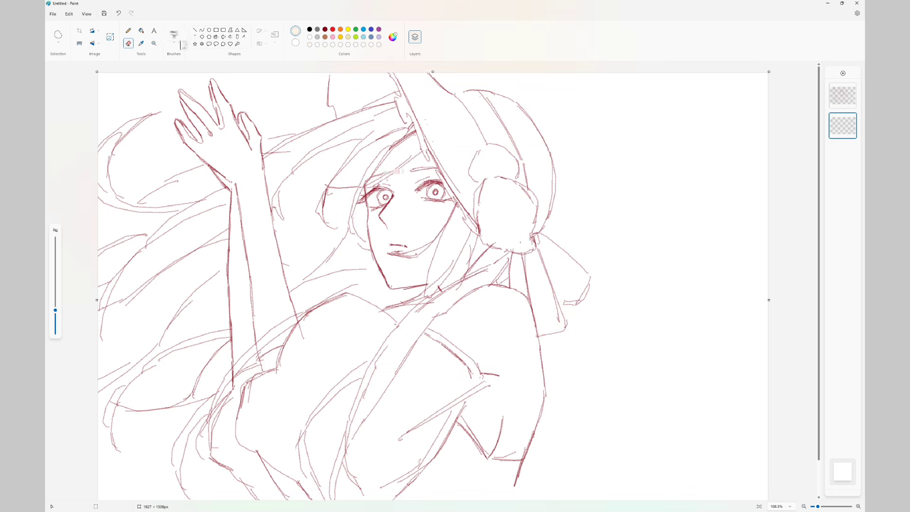
Switch to the standard Brush and pick the mid-grey basic colour #808080.
click(176, 42)
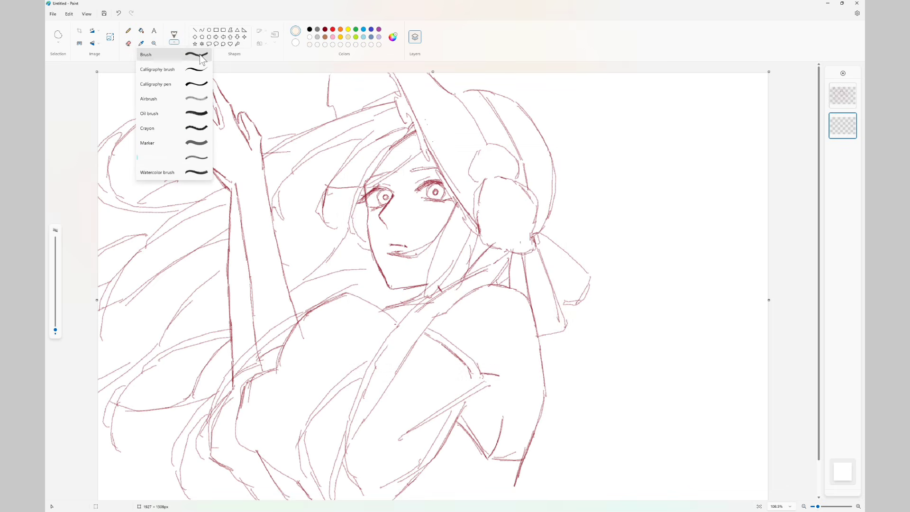
click(201, 59)
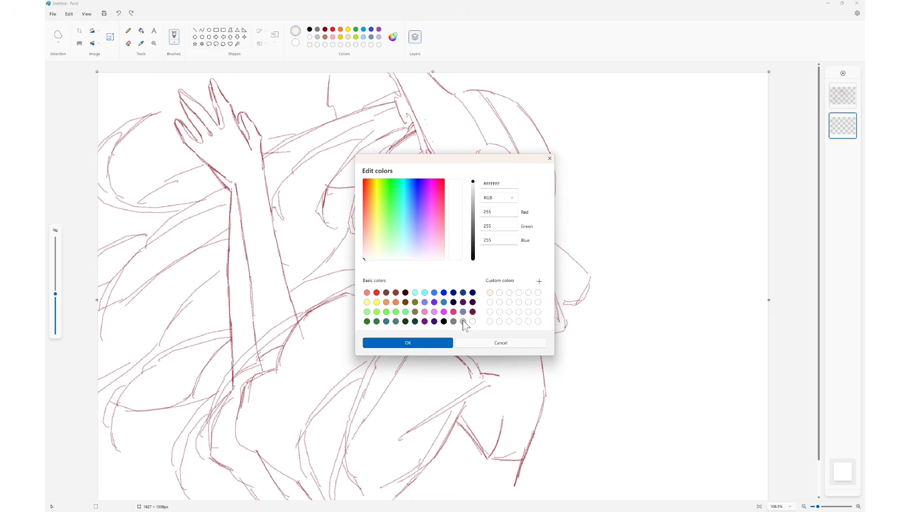
click(454, 322)
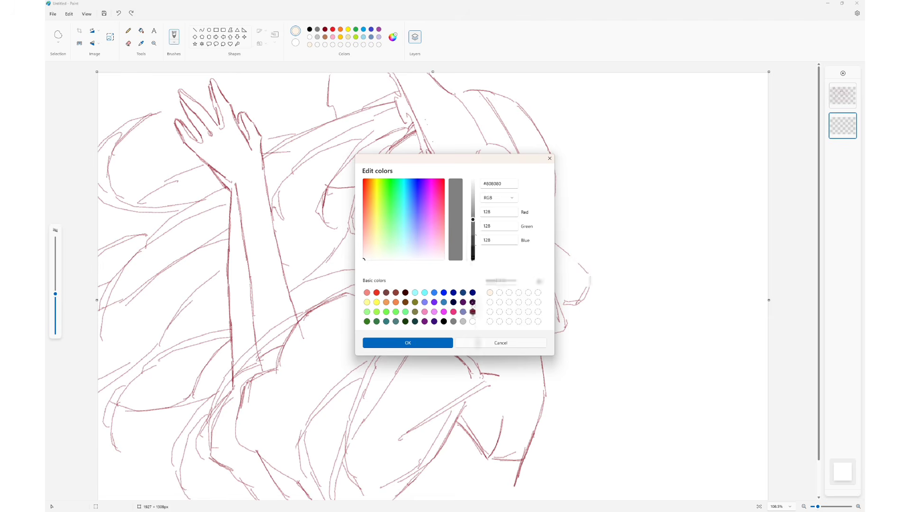
click(448, 343)
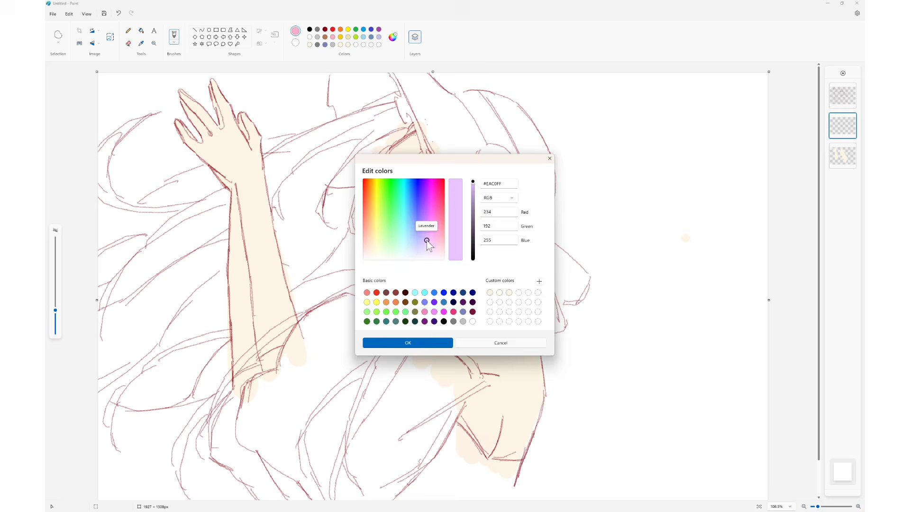
Set the colour to lavender #EAC0FF and block in the hair between raised arm and face, plus the strand trailing past the elbow.
click(407, 342)
drag(312, 256, 327, 170)
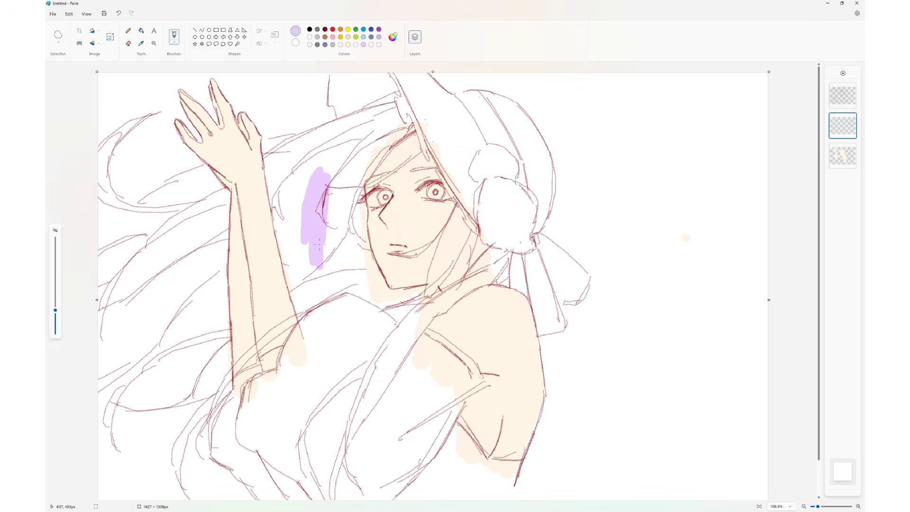
drag(304, 209, 375, 116)
mouse_move(273, 161)
mouse_down()
mouse_move(298, 316)
mouse_move(259, 344)
mouse_up()
drag(55, 311, 55, 315)
drag(264, 334, 176, 481)
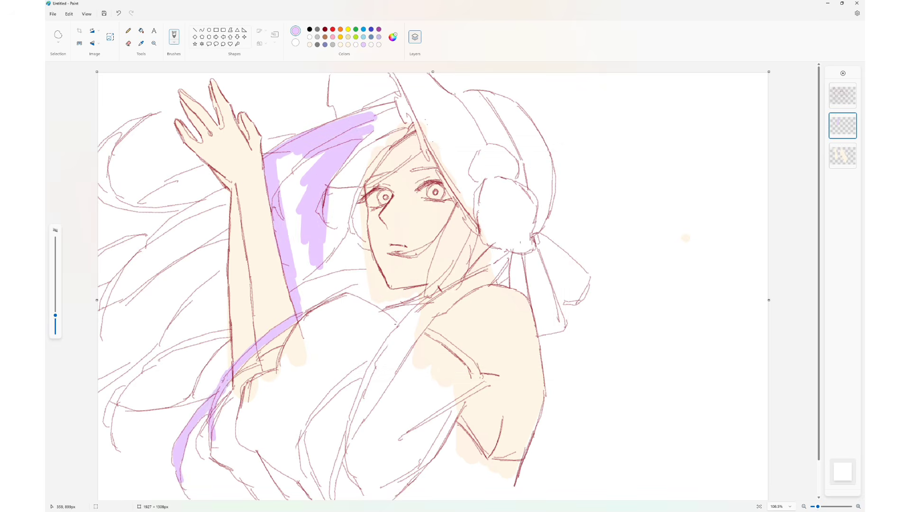
Paint lavender hair from the hat brim over the forehead and down around the cheek and jaw.
drag(408, 116, 360, 182)
drag(398, 94, 331, 244)
drag(365, 199, 417, 294)
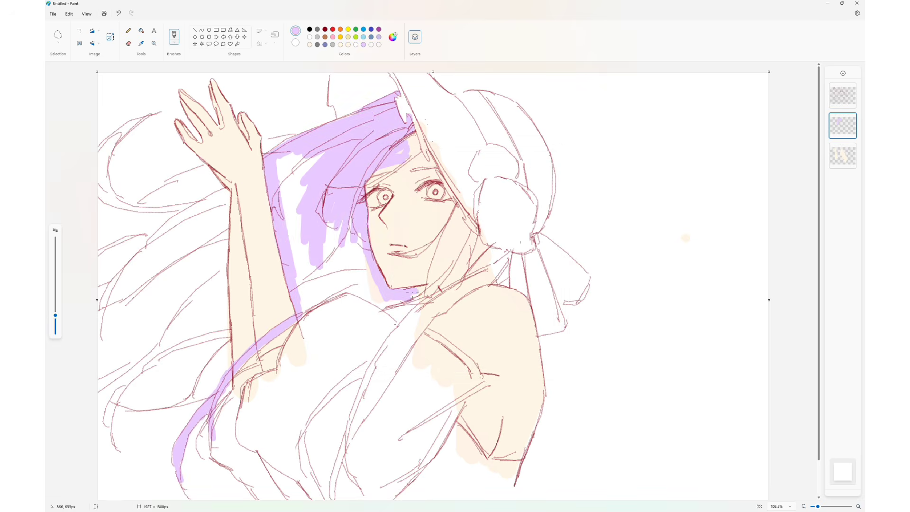
Paint the long lavender strands falling across the chest to the canvas's lower edge and the strand beside the right cheek.
mouse_move(391, 322)
mouse_down()
mouse_move(452, 263)
mouse_move(350, 441)
mouse_up()
drag(372, 360, 305, 433)
drag(345, 448, 330, 497)
drag(303, 431, 324, 495)
drag(457, 209, 432, 277)
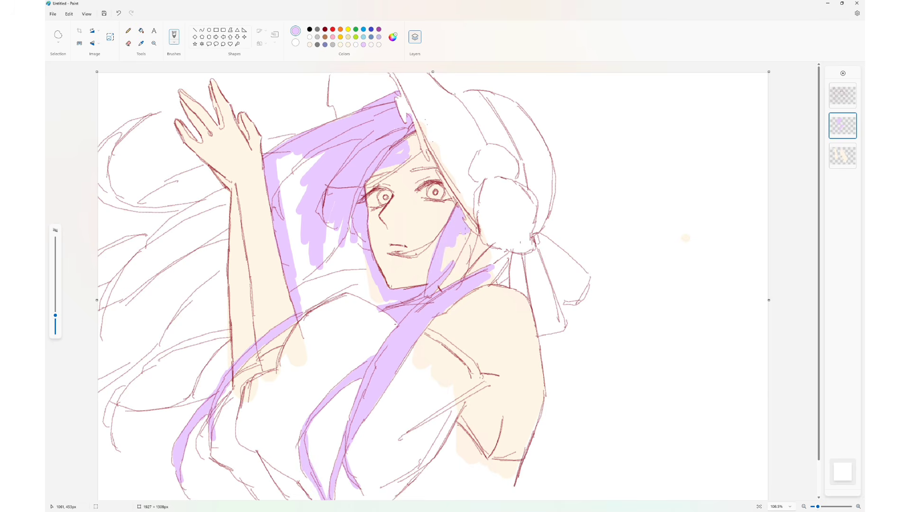
Fill the remaining lavender gaps around the neck, under the ear and between the raised arm and the face.
drag(469, 235, 447, 266)
mouse_move(476, 234)
mouse_down()
mouse_move(469, 275)
mouse_move(499, 269)
mouse_move(505, 287)
mouse_up()
mouse_move(303, 313)
mouse_down()
mouse_move(350, 285)
mouse_move(393, 304)
mouse_up()
drag(363, 237, 332, 282)
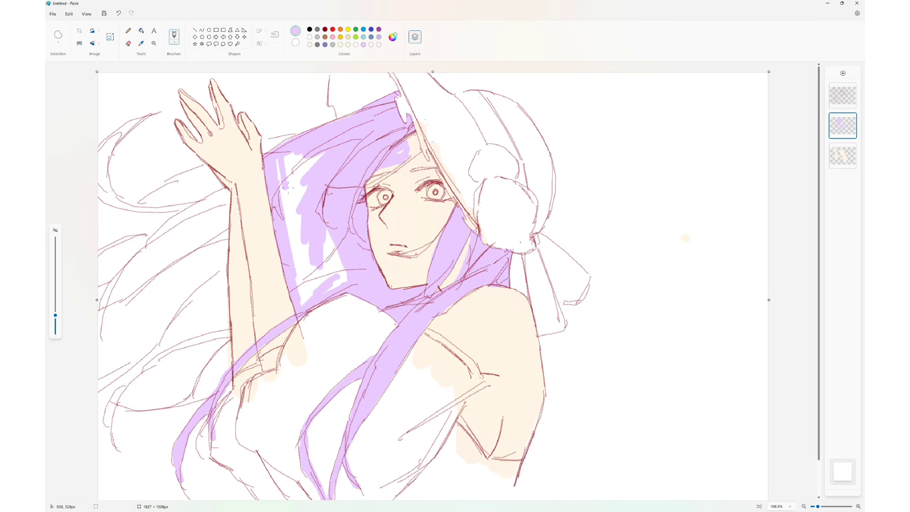
drag(296, 136, 264, 149)
mouse_move(285, 161)
mouse_down()
mouse_move(301, 289)
mouse_move(362, 241)
mouse_up()
drag(327, 286, 365, 271)
drag(419, 133, 408, 156)
Paint lavender into the windblown hair streaming out behind the raised forearm.
mouse_move(192, 287)
mouse_down()
mouse_move(99, 334)
mouse_move(100, 433)
mouse_up()
drag(203, 272, 99, 381)
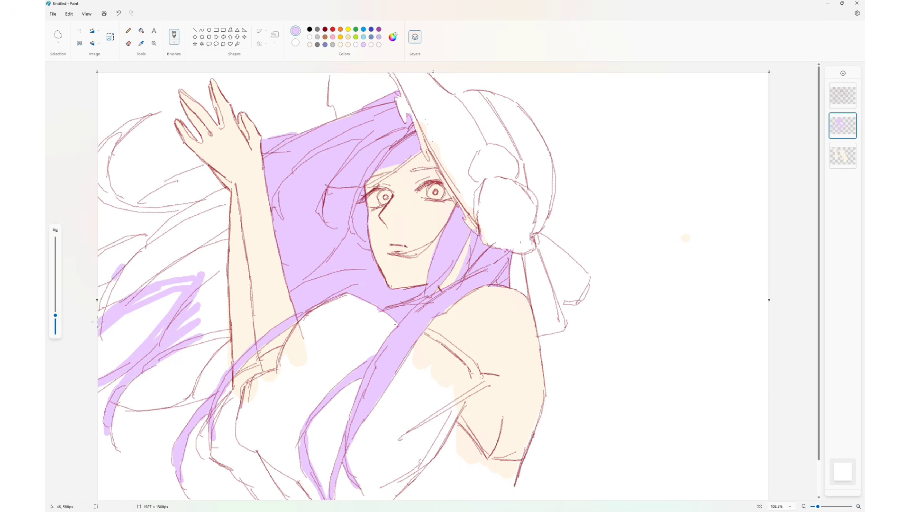
drag(185, 239, 99, 317)
drag(202, 206, 99, 270)
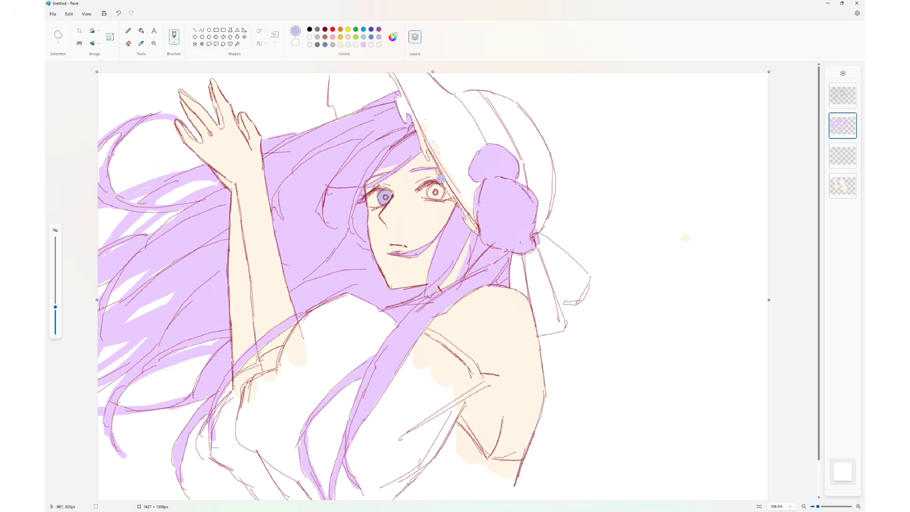
Fill the second iris with muted blue and paint pink and grey tones inside both irises.
drag(441, 178, 434, 195)
scroll(415, 225, up, 5)
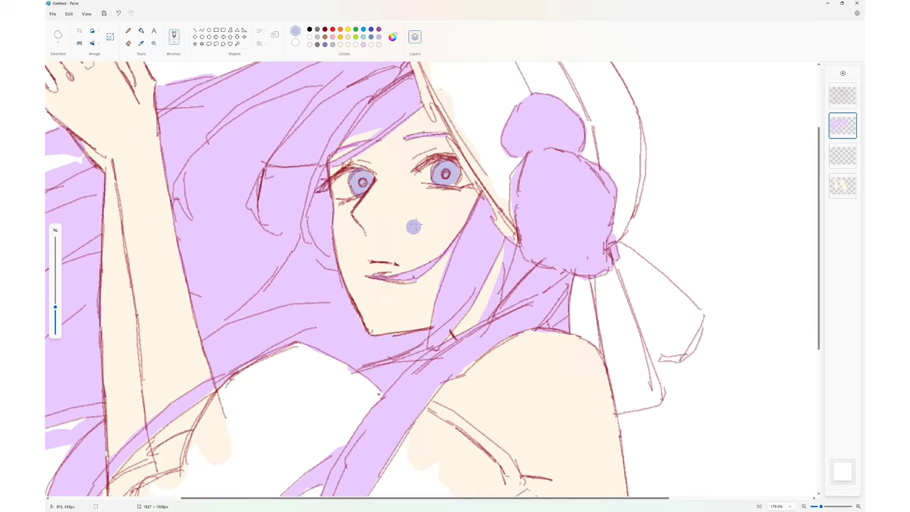
click(364, 45)
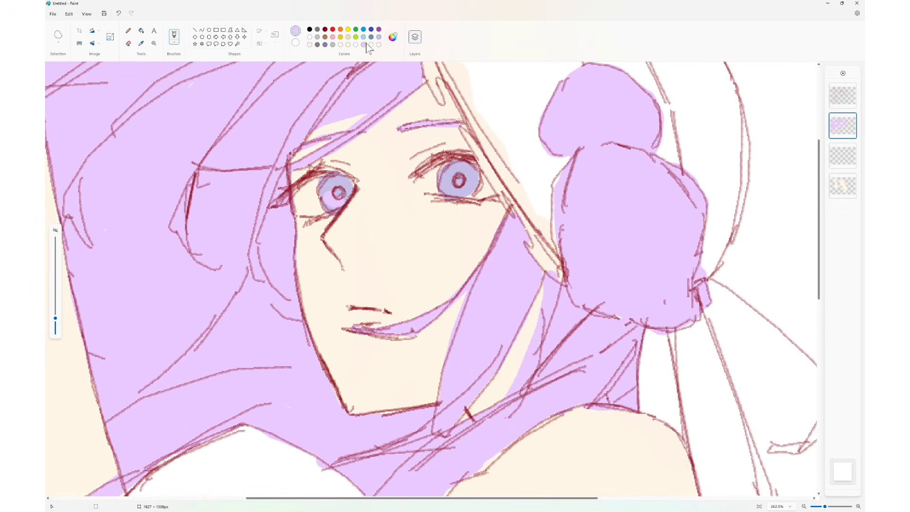
click(393, 37)
drag(472, 209, 473, 180)
drag(426, 242, 431, 242)
click(407, 342)
drag(326, 198, 348, 192)
mouse_move(444, 185)
mouse_down()
mouse_move(472, 184)
mouse_move(473, 168)
mouse_move(468, 198)
mouse_up()
drag(332, 206, 321, 194)
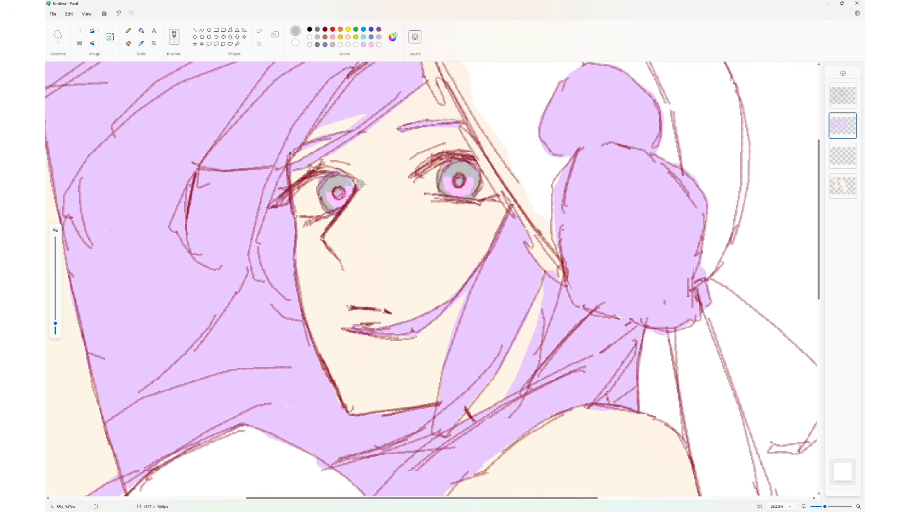
Add a layer on top and paint white highlights, dark red accents and a gold touch on the eyes.
click(843, 73)
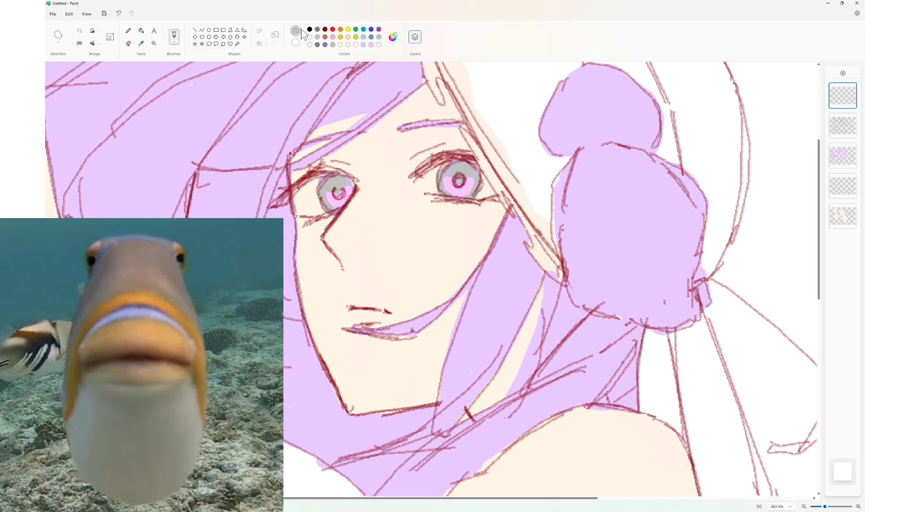
key(ctrl+z)
click(326, 30)
click(334, 183)
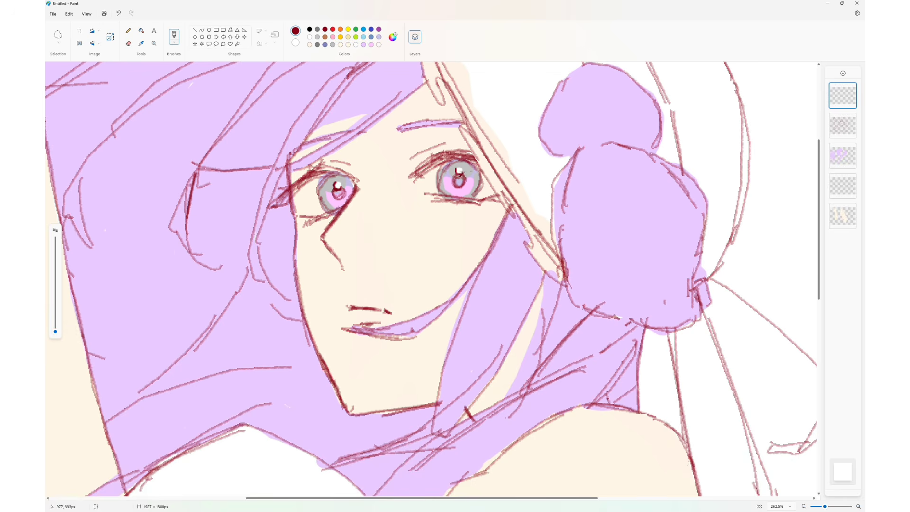
click(342, 37)
drag(318, 190, 324, 205)
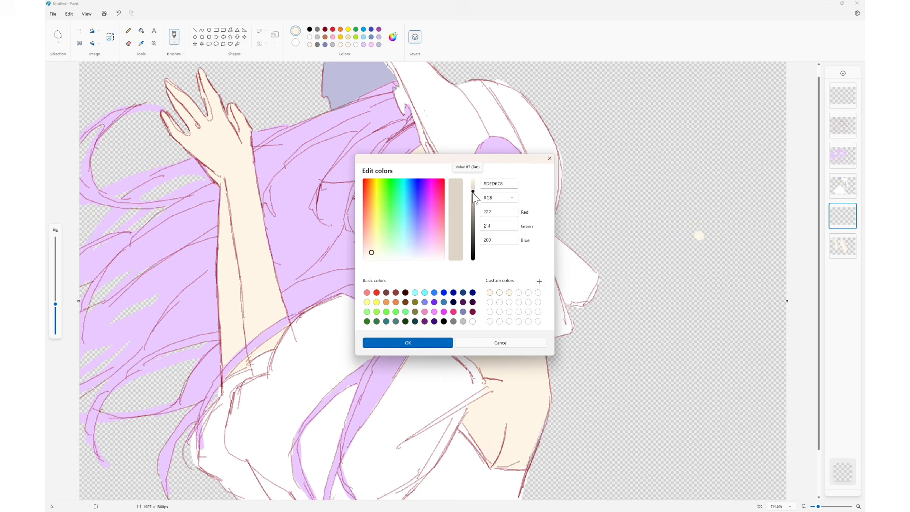
Mix a soft tan shadow colour for the skin by adjusting its hue, saturation and brightness.
drag(472, 204, 475, 186)
drag(372, 251, 371, 244)
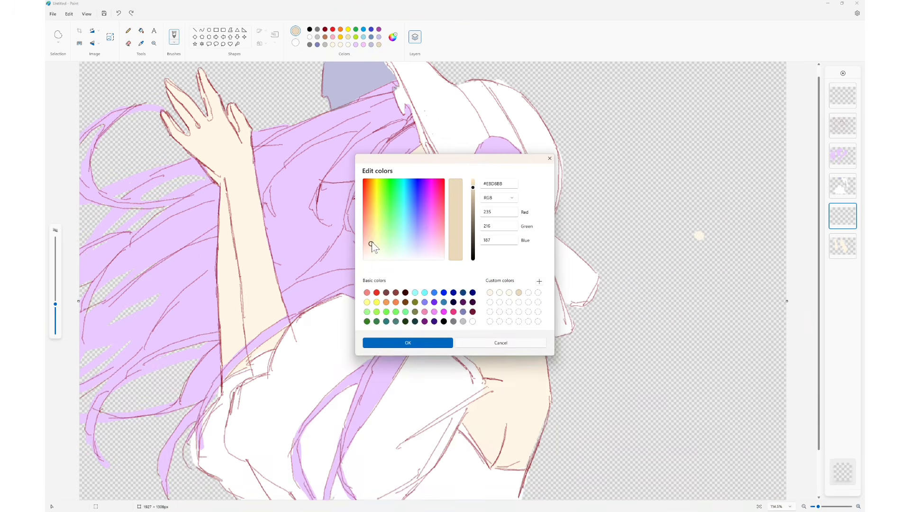
drag(372, 243, 371, 246)
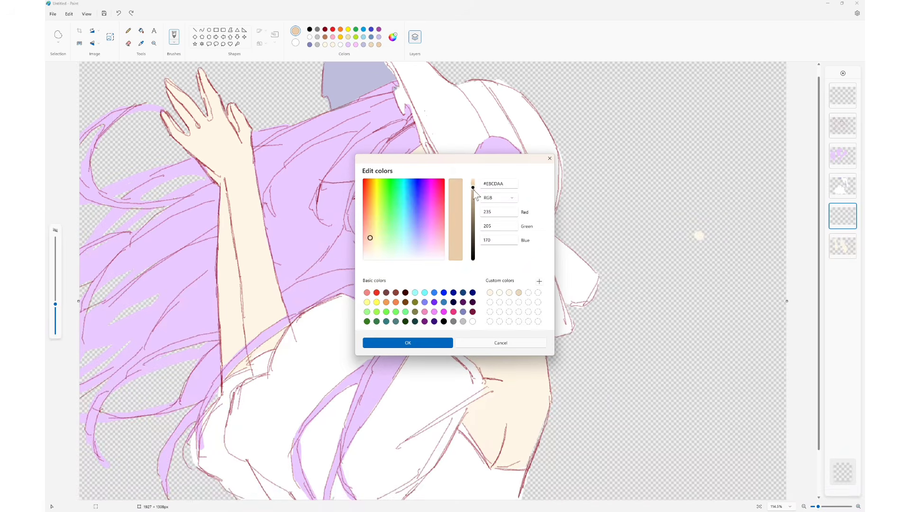
drag(372, 246, 372, 248)
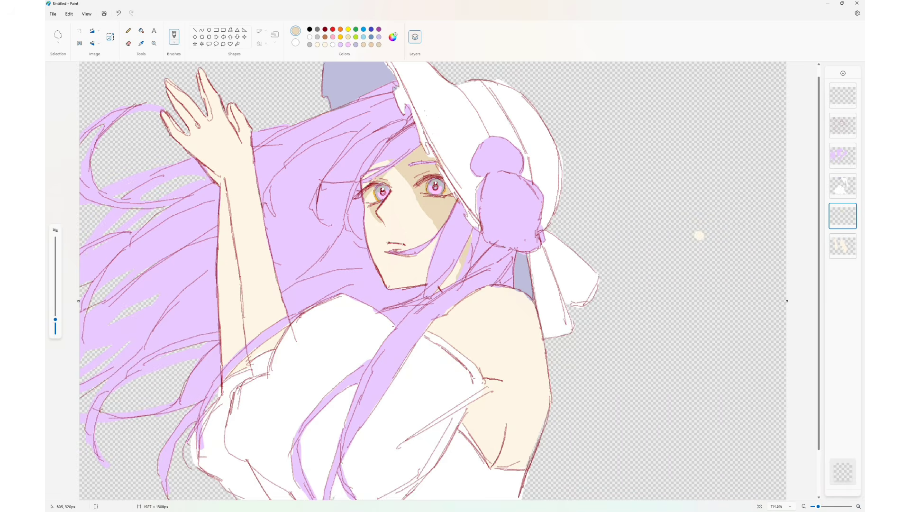
Shade the skin in tan under the fringe, along the jaw, on the neck and beneath the lower lip, varying the brush size.
drag(375, 165, 389, 162)
drag(55, 320, 56, 309)
drag(435, 239, 418, 284)
drag(458, 263, 440, 287)
drag(56, 308, 56, 331)
mouse_move(393, 259)
mouse_down()
mouse_move(426, 249)
mouse_move(415, 258)
mouse_up()
drag(55, 330, 55, 299)
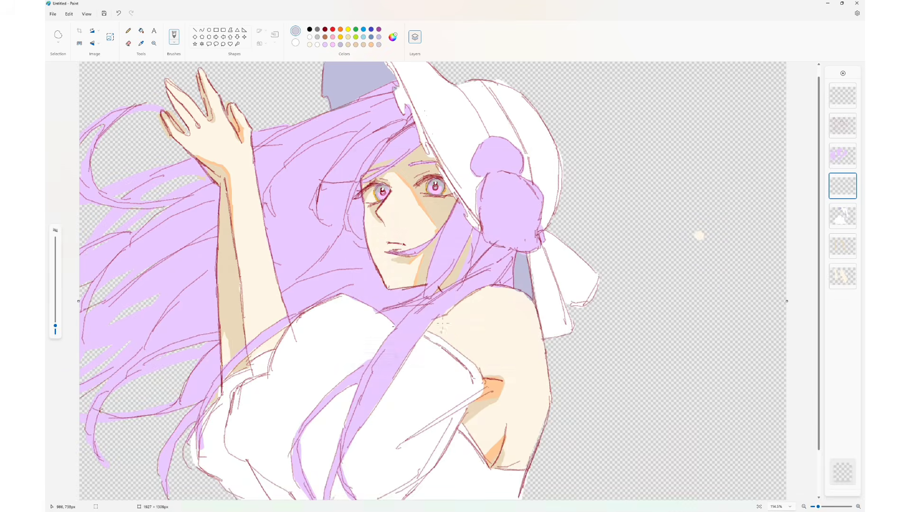
Block in light grey shadows over the dress's bust, sleeve, waist and folds between the hair strands.
drag(56, 300, 55, 308)
drag(339, 384, 271, 481)
drag(351, 401, 310, 474)
drag(389, 384, 360, 455)
drag(379, 444, 463, 410)
drag(421, 435, 421, 481)
drag(368, 453, 384, 495)
drag(362, 316, 296, 347)
drag(296, 348, 377, 347)
drag(285, 367, 261, 433)
drag(270, 352, 193, 467)
drag(227, 436, 256, 497)
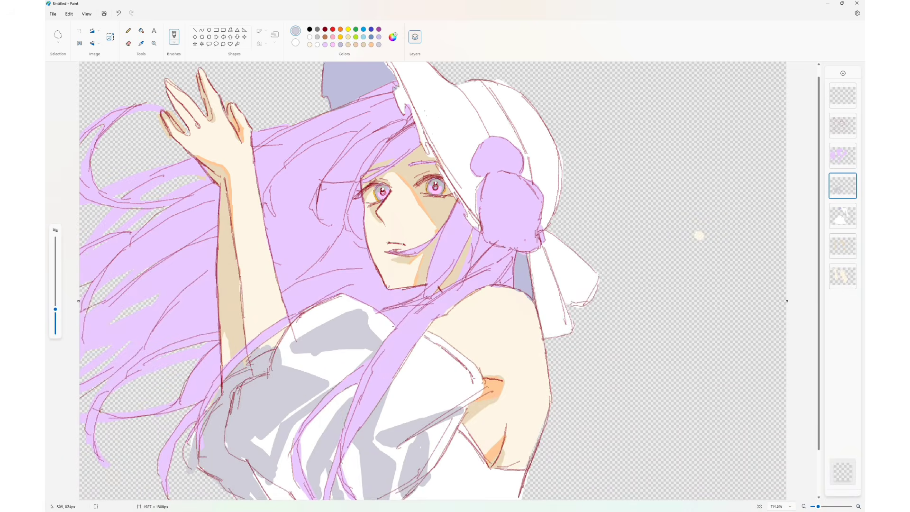
Extend the grey shadows to the dress's chest edge, narrow folds and hem, and along the hat brim's inner edge.
drag(322, 310, 290, 349)
drag(291, 352, 372, 352)
drag(261, 439, 284, 498)
drag(356, 386, 308, 459)
drag(379, 421, 351, 311)
drag(353, 451, 327, 498)
drag(394, 498, 495, 473)
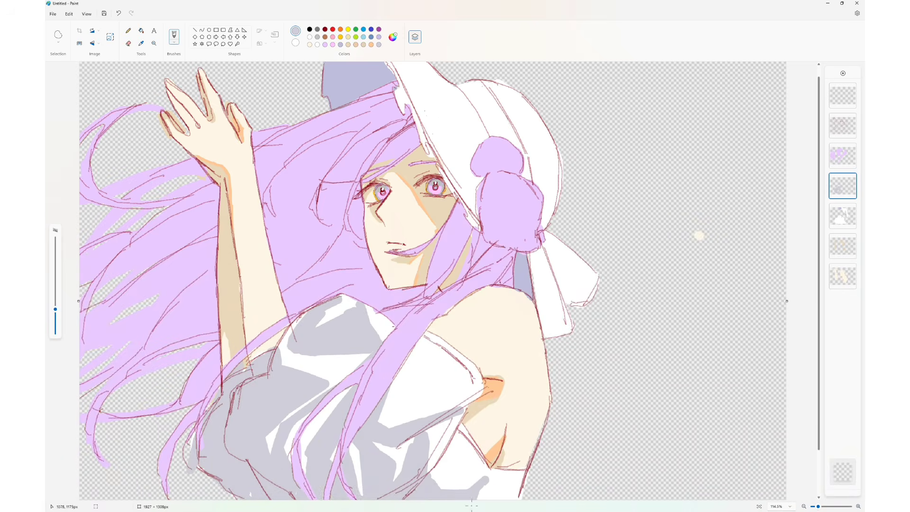
drag(401, 96, 428, 157)
key(ctrl+minus)
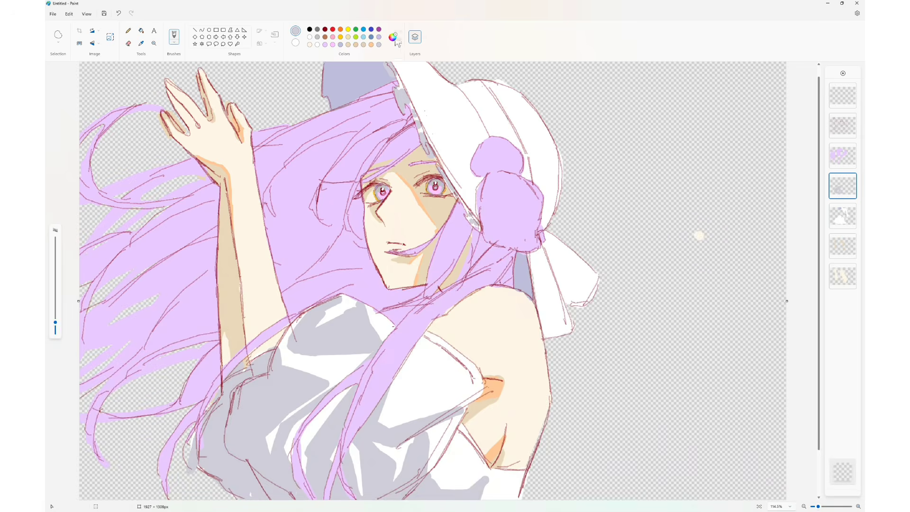
Mix a pale blue and paint mid-tones over the dress's bust, side fold and lower folds with a larger brush.
click(394, 39)
click(415, 256)
click(407, 342)
drag(55, 322, 57, 299)
drag(362, 313, 372, 344)
drag(457, 414, 383, 483)
drag(348, 315, 301, 343)
drag(283, 373, 268, 417)
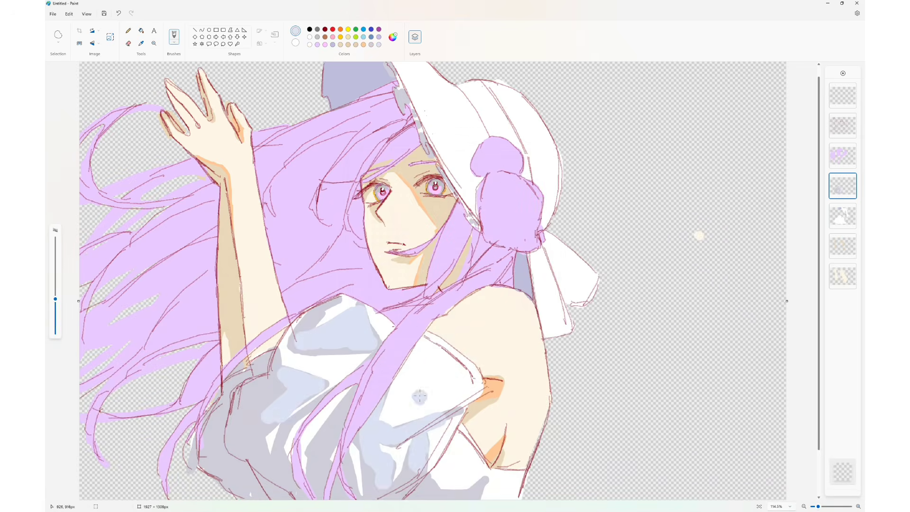
Shade the hat in pale blue at the brim's inner edge and on the crown above the flowers, using a smaller brush.
drag(403, 92, 406, 103)
drag(55, 299, 55, 311)
drag(481, 119, 483, 141)
drag(508, 127, 521, 151)
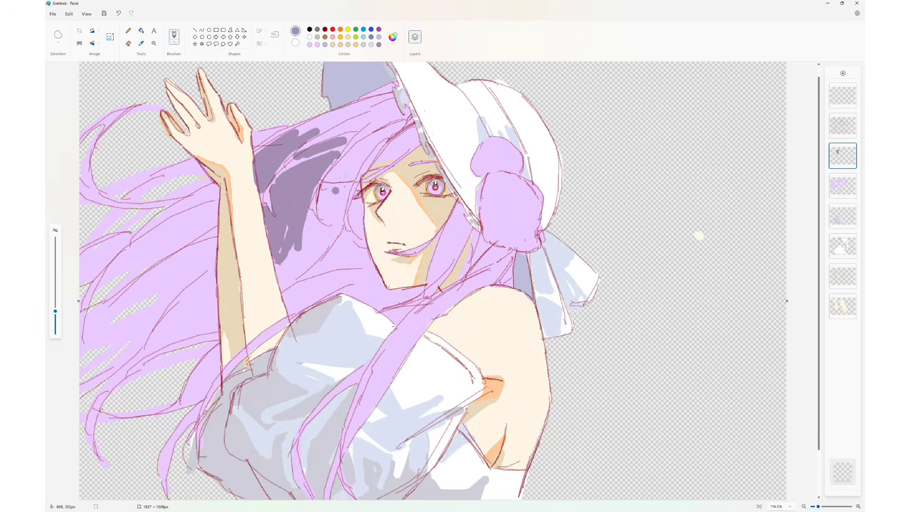
Paint dark purple shadows into the hair beside the cheek and down to the shoulder.
drag(354, 164, 324, 213)
drag(348, 189, 313, 233)
mouse_move(298, 249)
mouse_down()
mouse_move(293, 310)
mouse_move(351, 237)
mouse_up()
drag(303, 301, 369, 291)
Mix a lighter muted purple and paint hair shadows beside the face and below the jaw.
click(391, 40)
click(414, 257)
click(408, 348)
drag(333, 231, 307, 269)
drag(353, 164, 324, 220)
drag(342, 227, 370, 296)
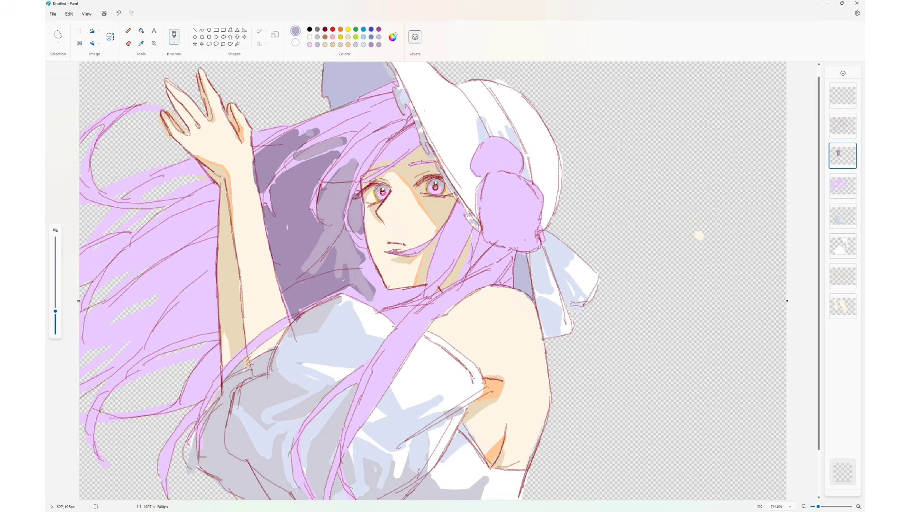
Cover the hair between the raised arm and the face, down to the neck, with the muted purple shadow.
drag(327, 158, 272, 237)
drag(308, 178, 287, 308)
drag(341, 218, 296, 296)
drag(368, 259, 315, 299)
drag(360, 275, 402, 315)
drag(384, 297, 434, 288)
Add muted purple shadow strokes along the top of the hair and through the windblown strands behind the forearm.
drag(298, 134, 345, 117)
mouse_move(209, 206)
mouse_down()
mouse_move(116, 266)
mouse_move(90, 332)
mouse_up()
drag(199, 242, 85, 346)
drag(213, 279, 90, 389)
drag(208, 351, 86, 465)
drag(216, 313, 147, 408)
drag(208, 189, 85, 275)
mouse_move(189, 166)
mouse_down()
mouse_move(135, 194)
mouse_move(102, 187)
mouse_up()
drag(116, 214, 92, 244)
drag(196, 192, 136, 213)
Undo the stroke beside the ear, and shade the strands crossing the chest, beside the jaw and above the eye.
mouse_move(458, 206)
mouse_down()
mouse_move(440, 240)
mouse_move(479, 239)
mouse_move(495, 280)
mouse_up()
key(ctrl+z)
mouse_move(451, 297)
mouse_down()
mouse_move(408, 334)
mouse_move(364, 403)
mouse_up()
drag(417, 333, 347, 441)
drag(443, 257, 431, 285)
drag(368, 147, 329, 181)
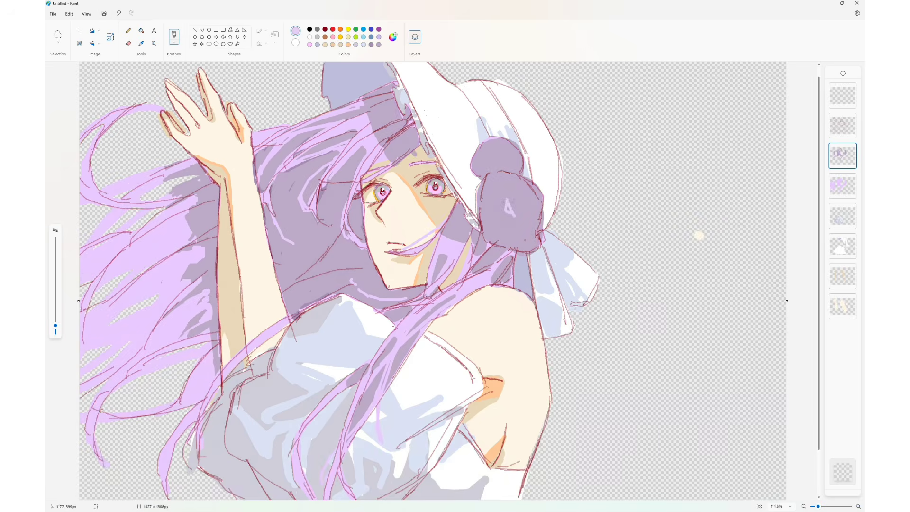
Draw lavender spiral petal strokes and an outer rim on the larger hat flower to form a rose.
mouse_move(504, 181)
mouse_down()
mouse_move(497, 208)
mouse_move(522, 187)
mouse_up()
mouse_move(525, 181)
mouse_down()
mouse_move(511, 219)
mouse_move(518, 209)
mouse_up()
drag(535, 204, 537, 216)
mouse_move(495, 194)
mouse_down()
mouse_move(502, 237)
mouse_move(536, 244)
mouse_move(482, 215)
mouse_move(501, 246)
mouse_up()
drag(505, 245, 516, 251)
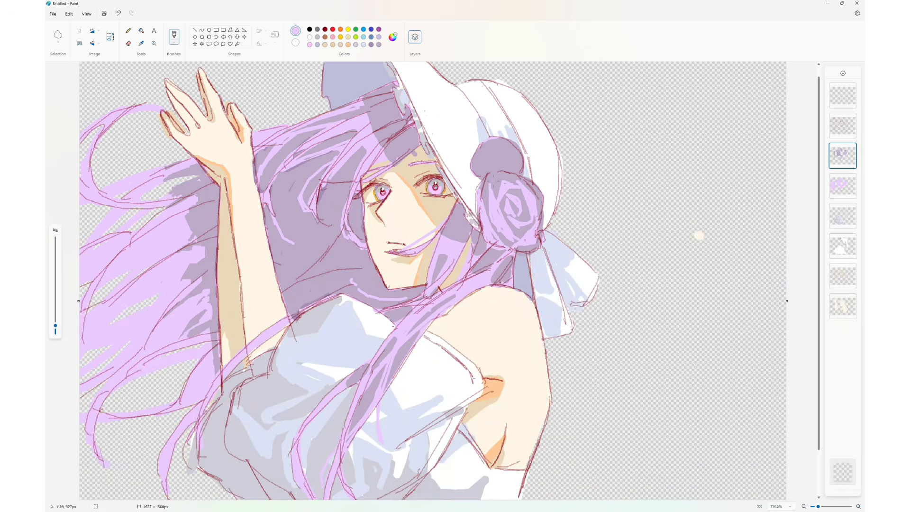
drag(504, 177, 482, 199)
mouse_move(505, 175)
mouse_down()
mouse_move(484, 198)
mouse_move(524, 180)
mouse_up()
drag(540, 194, 542, 222)
Draw lavender petal strokes on the smaller hat flower and activate the bottom skin layer.
drag(496, 151, 494, 160)
mouse_move(499, 151)
mouse_down()
mouse_move(504, 167)
mouse_move(506, 144)
mouse_up()
mouse_move(496, 157)
mouse_down()
mouse_move(513, 148)
mouse_move(518, 171)
mouse_up()
mouse_move(474, 154)
mouse_down()
mouse_move(475, 174)
mouse_move(490, 169)
mouse_up()
drag(483, 146, 473, 156)
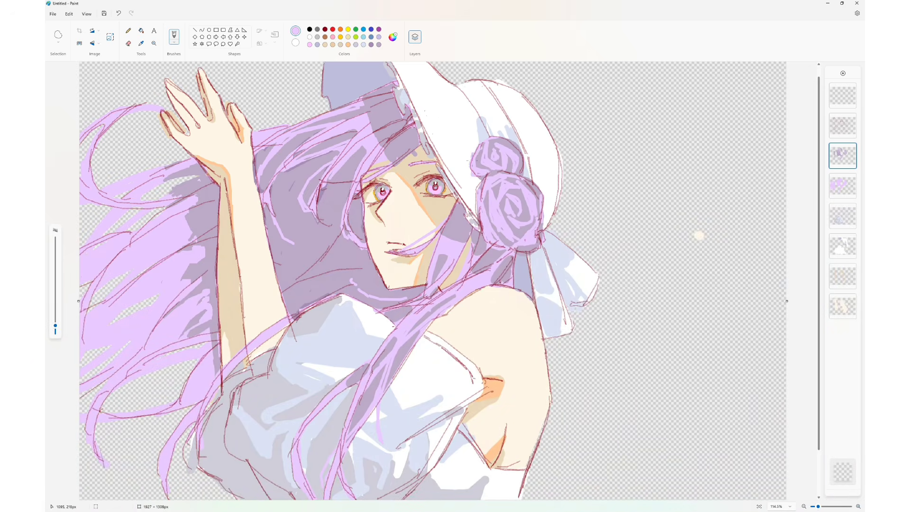
click(842, 303)
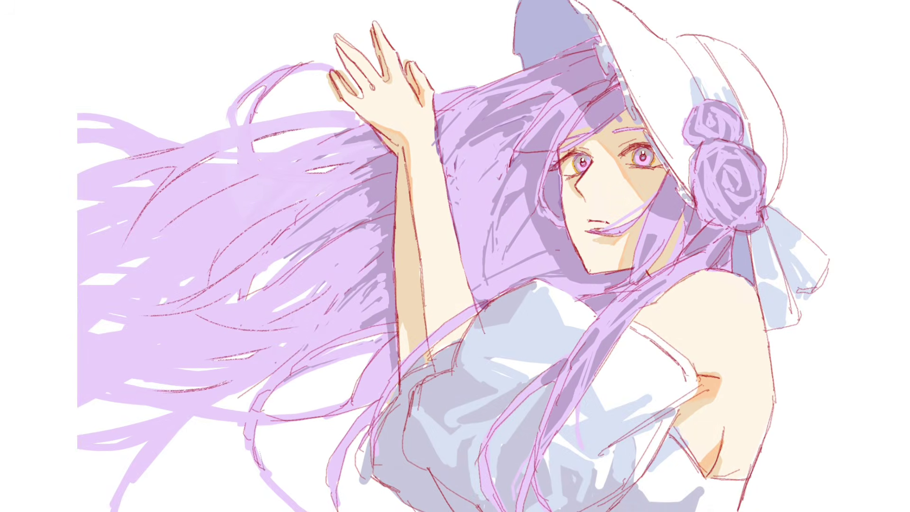